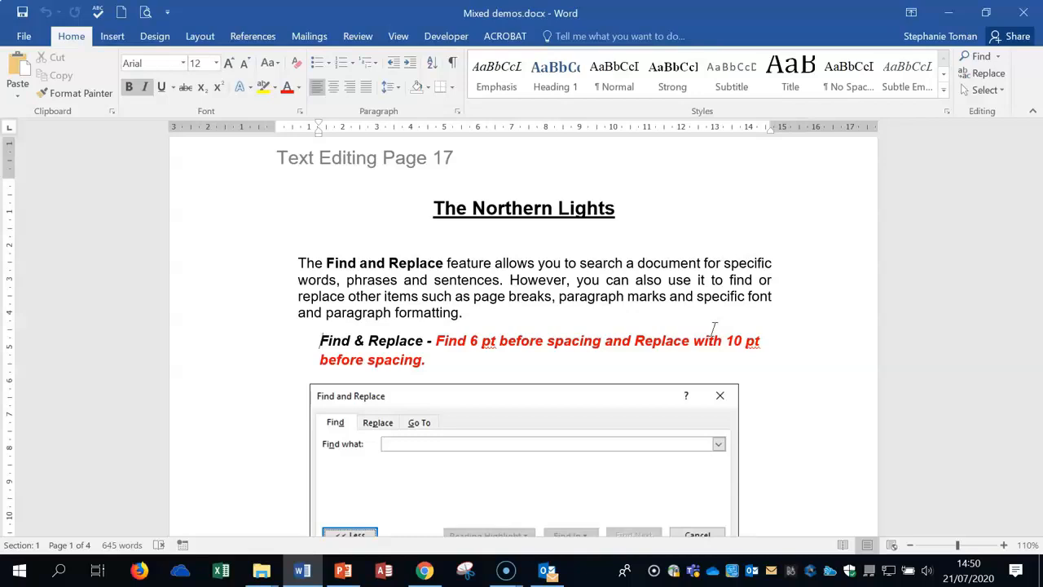
Open Find and Replace and look through its Find, Replace and Go To options
click(796, 343)
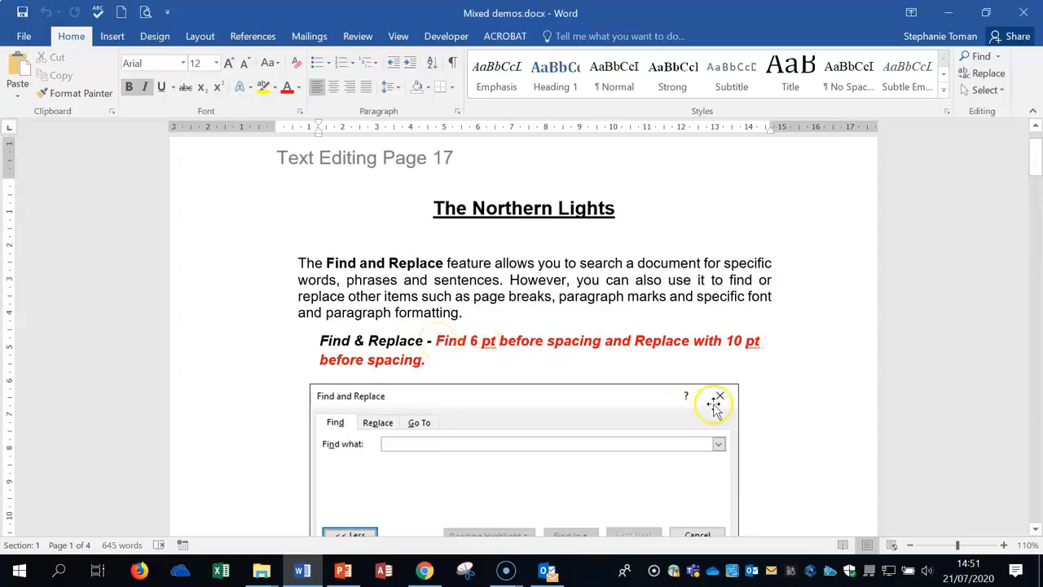
click(985, 77)
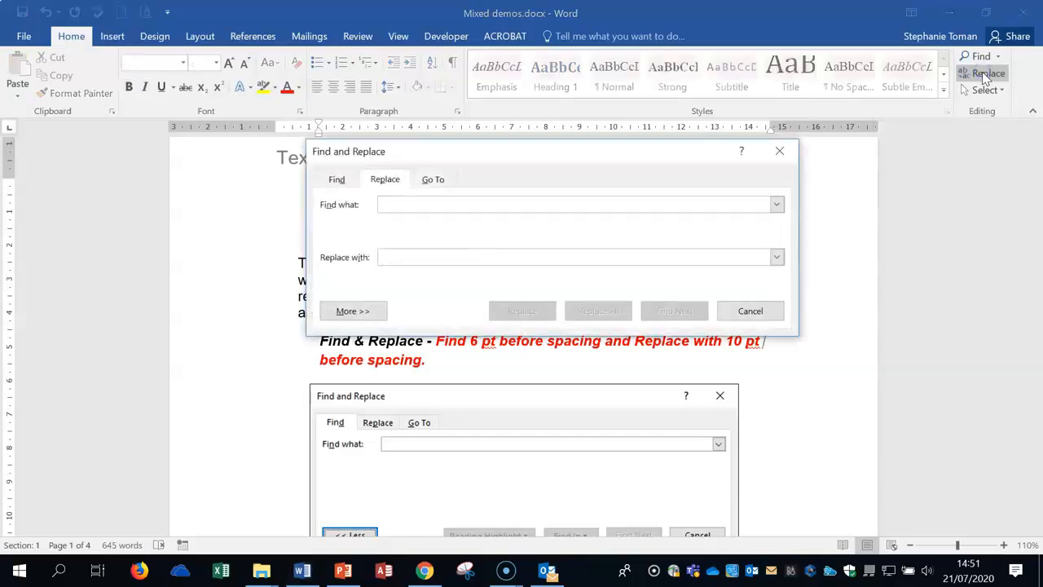
drag(547, 157, 536, 205)
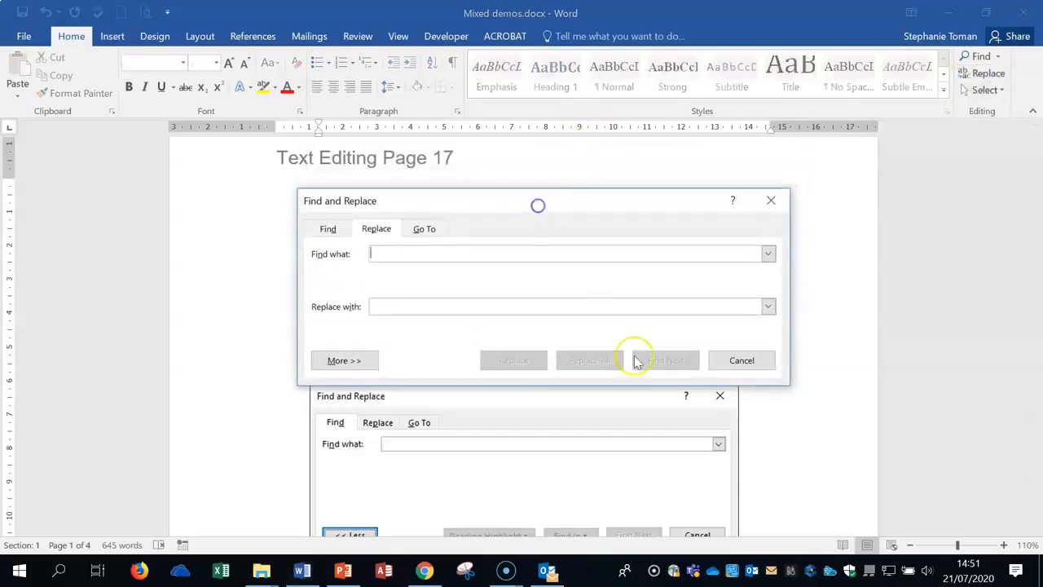
click(328, 230)
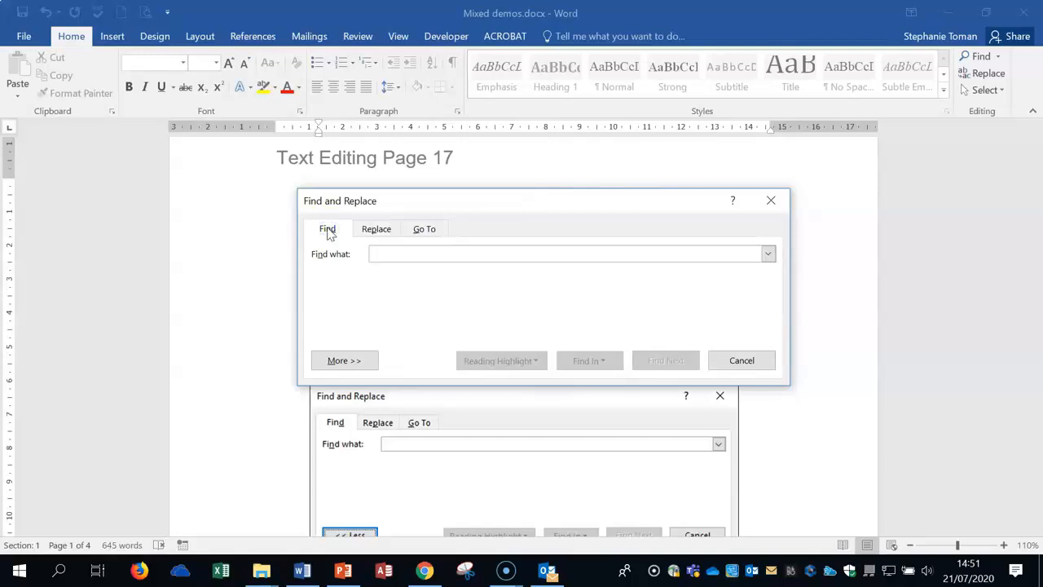
click(377, 234)
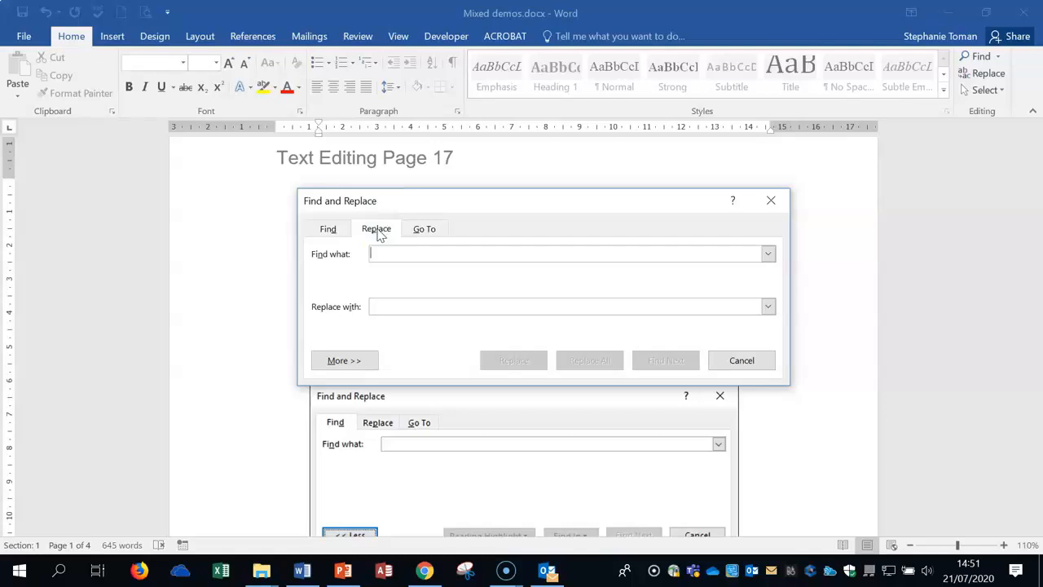
click(426, 230)
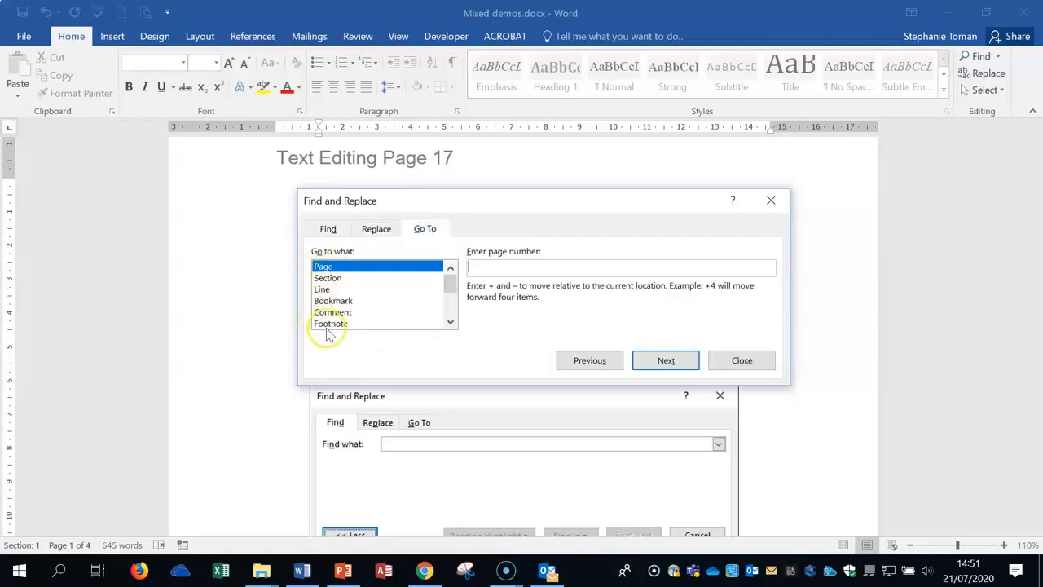
Choose Section as the Go To target and view the Section option among the status bar settings
click(324, 279)
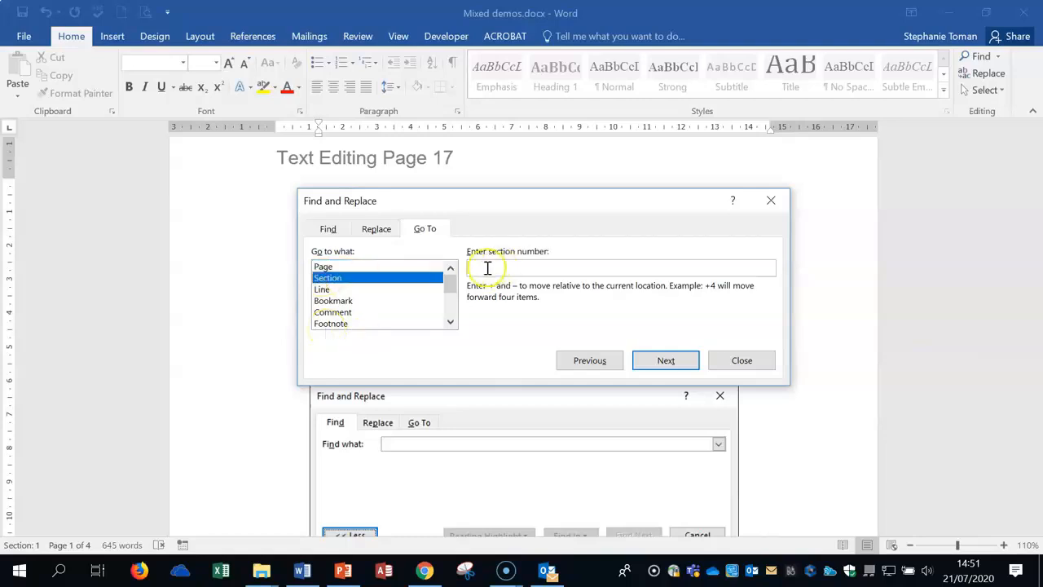
right_click(34, 547)
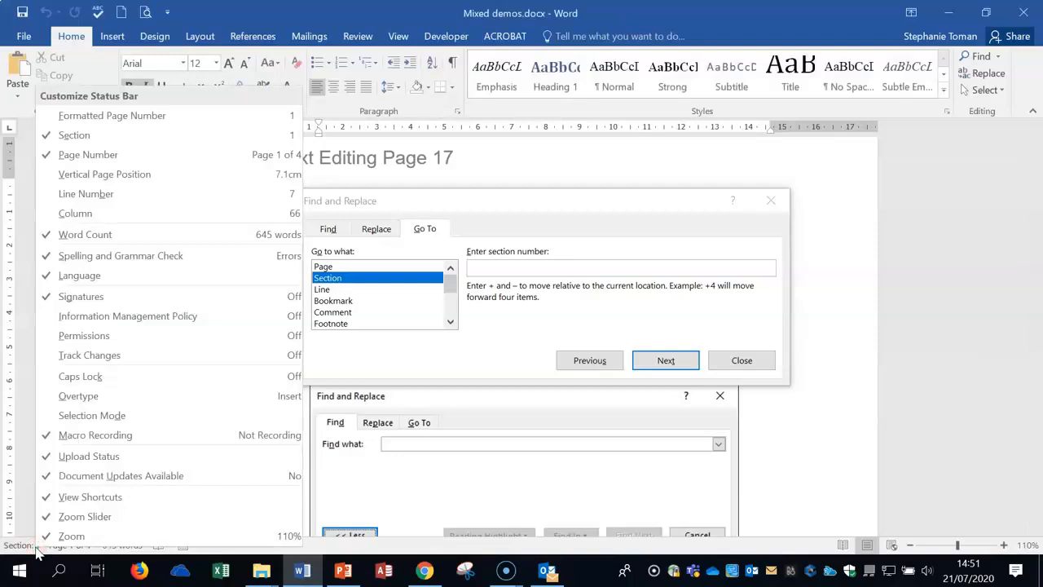
click(94, 135)
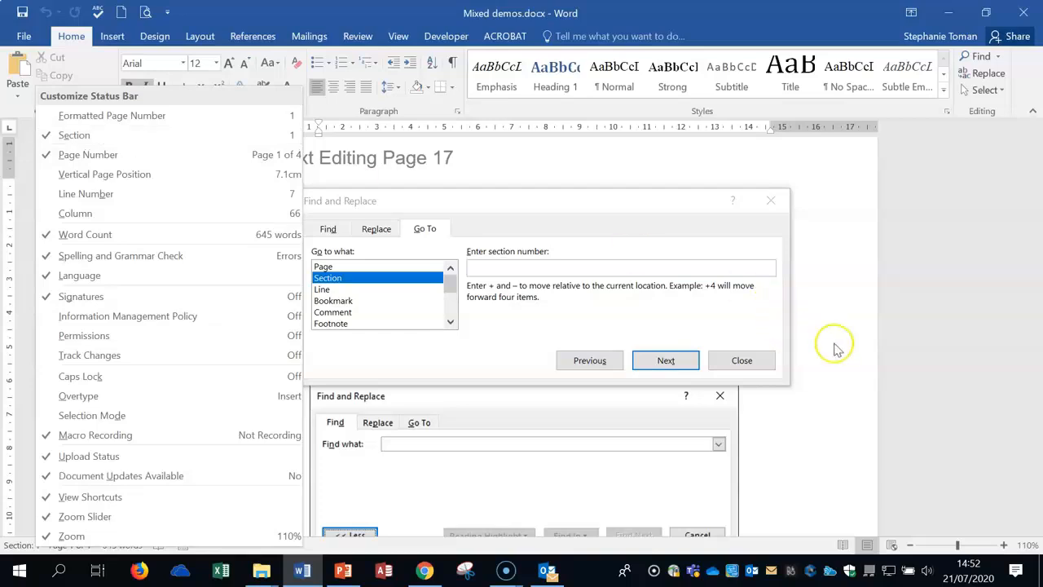
Go to section 2 of the document and close the Find and Replace dialog
click(493, 268)
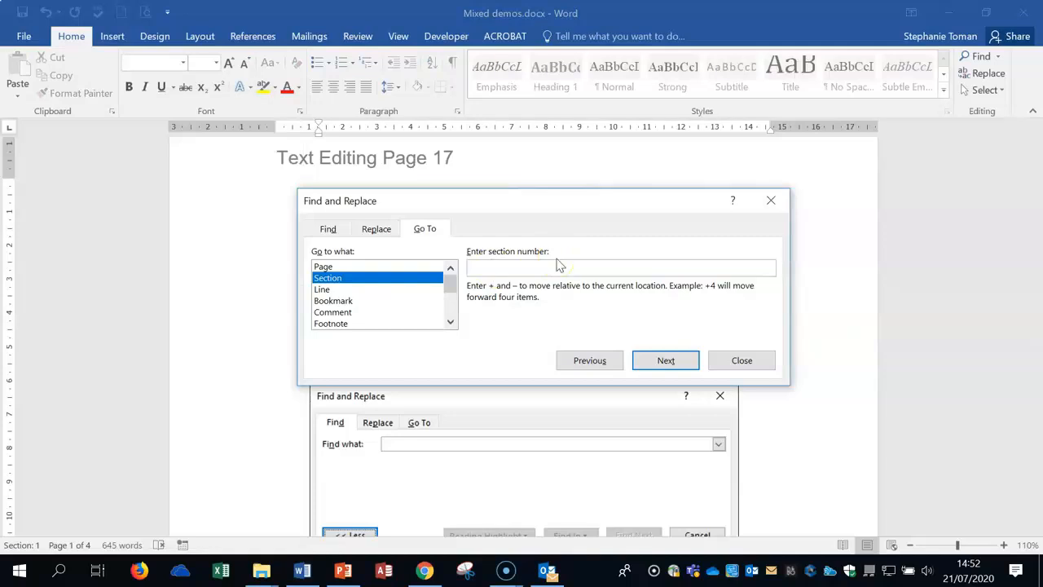
text(2)
click(665, 363)
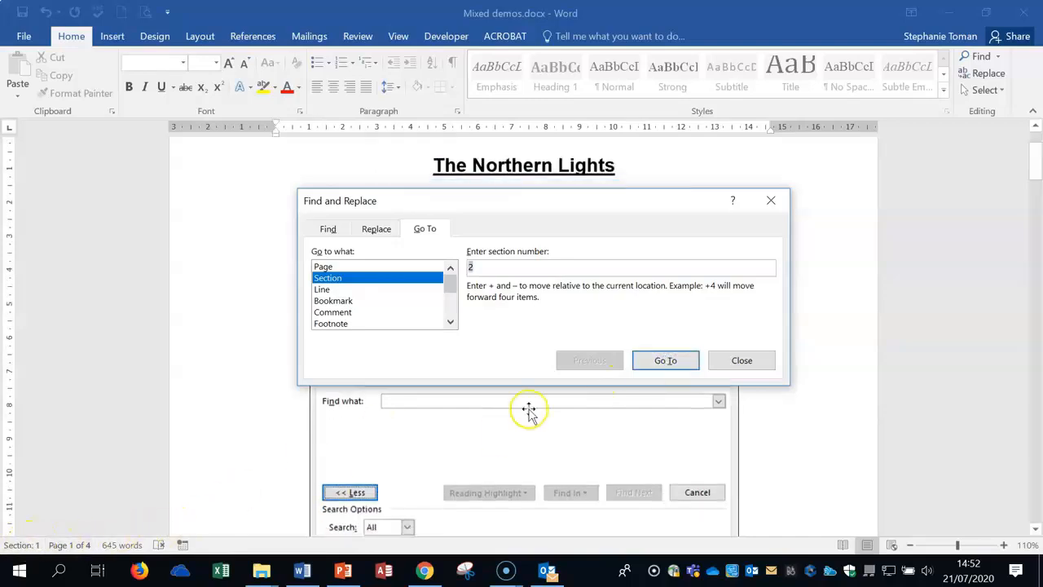
click(665, 362)
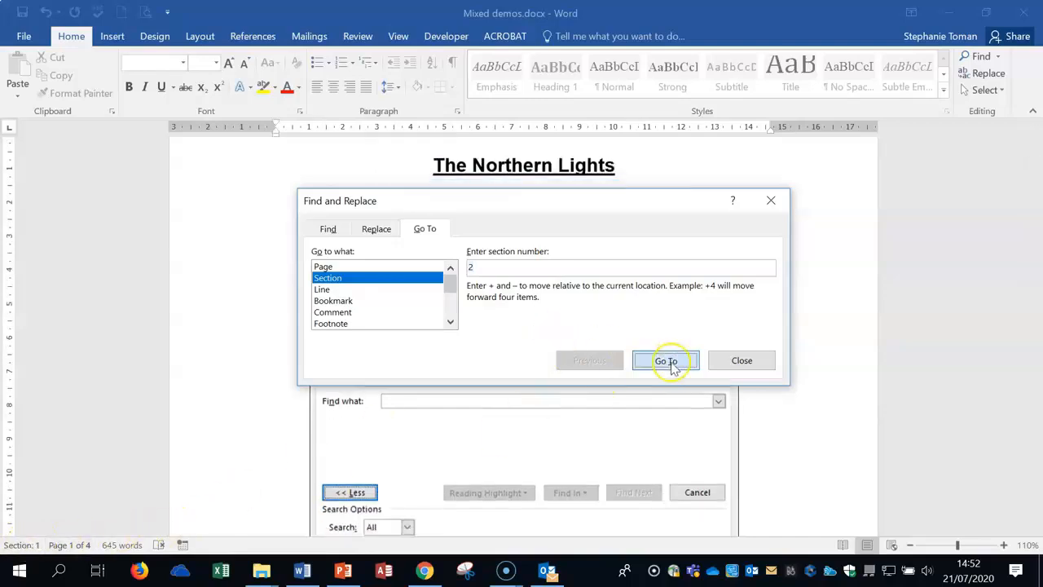
click(739, 360)
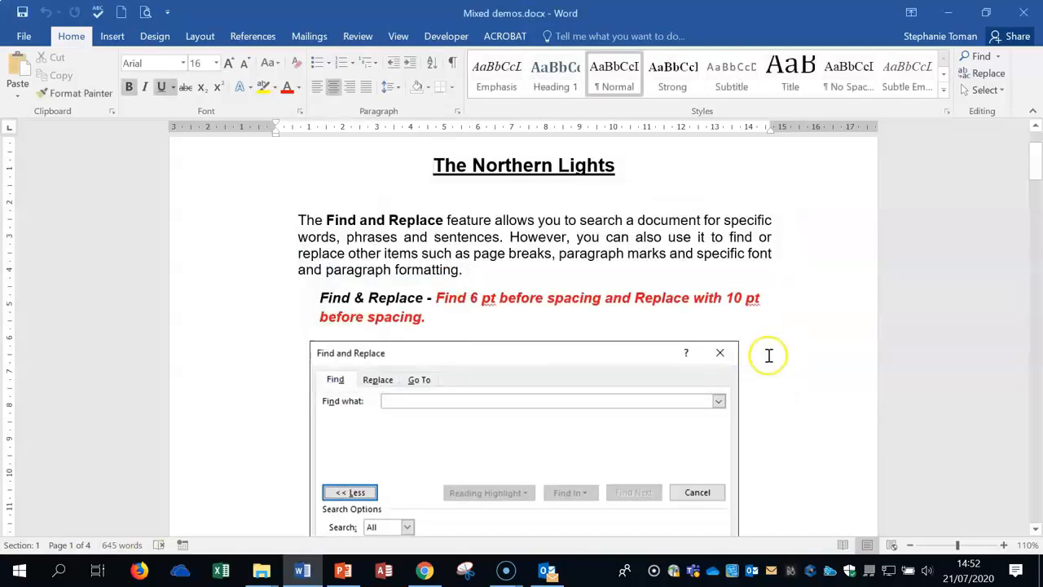
Add a blank line at the top of page 2 and insert a Continuous section break there
scroll(769, 355, down, 3)
scroll(769, 354, up, 4)
scroll(769, 355, up, 2)
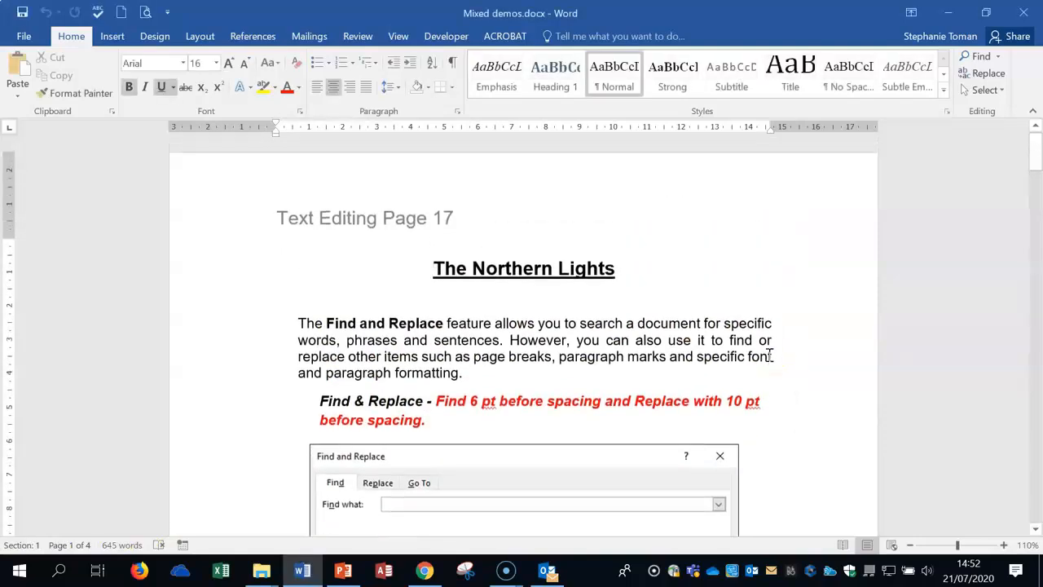
scroll(728, 384, down, 9)
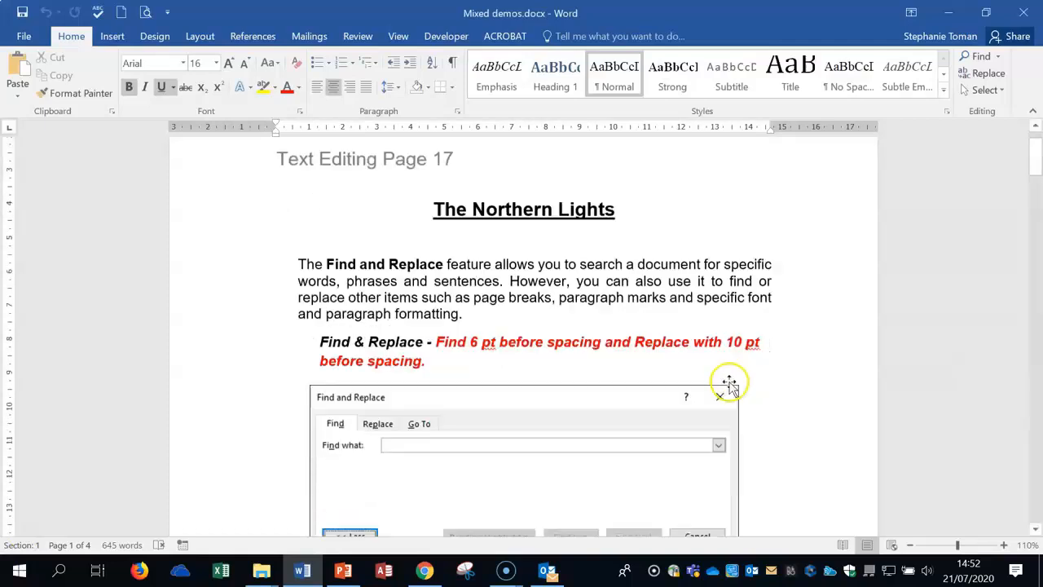
scroll(730, 382, down, 5)
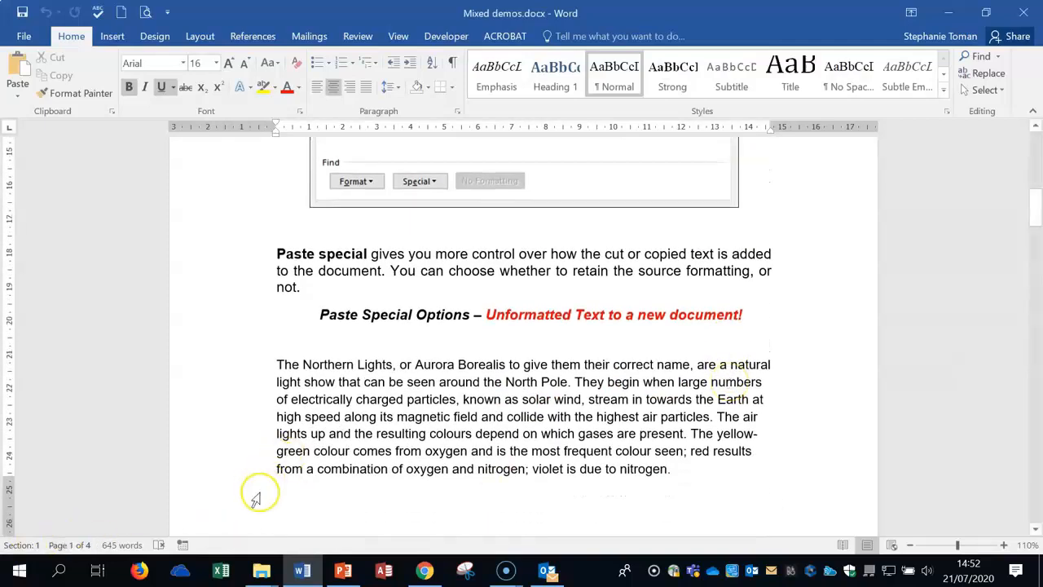
scroll(305, 494, down, 5)
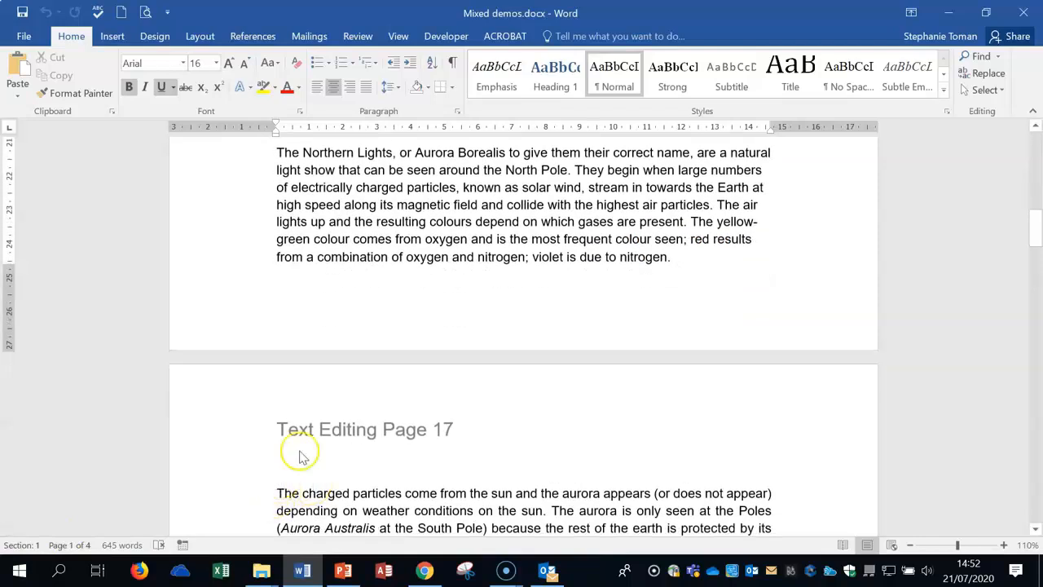
click(681, 266)
key(Return)
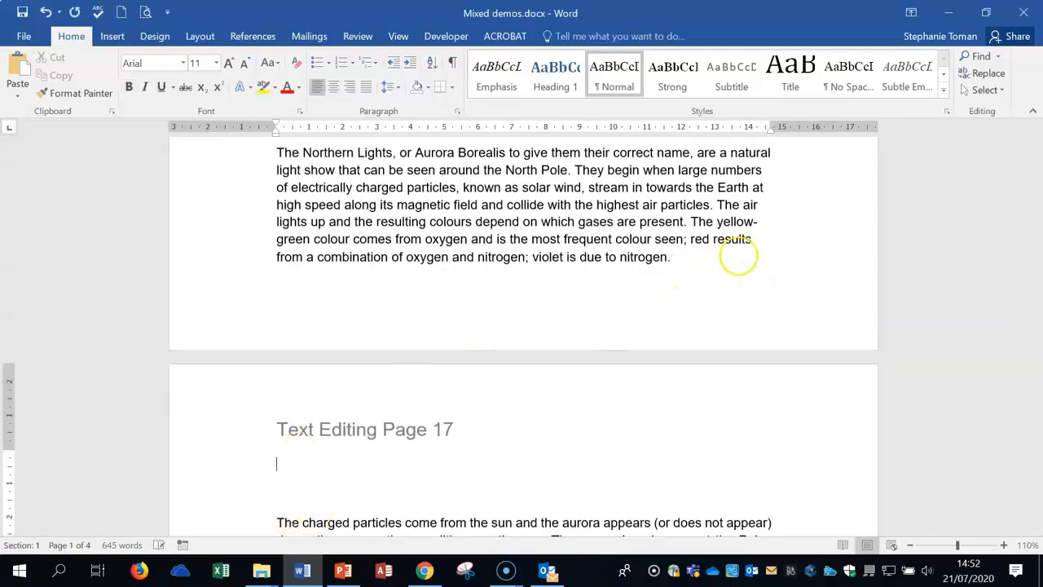
click(111, 36)
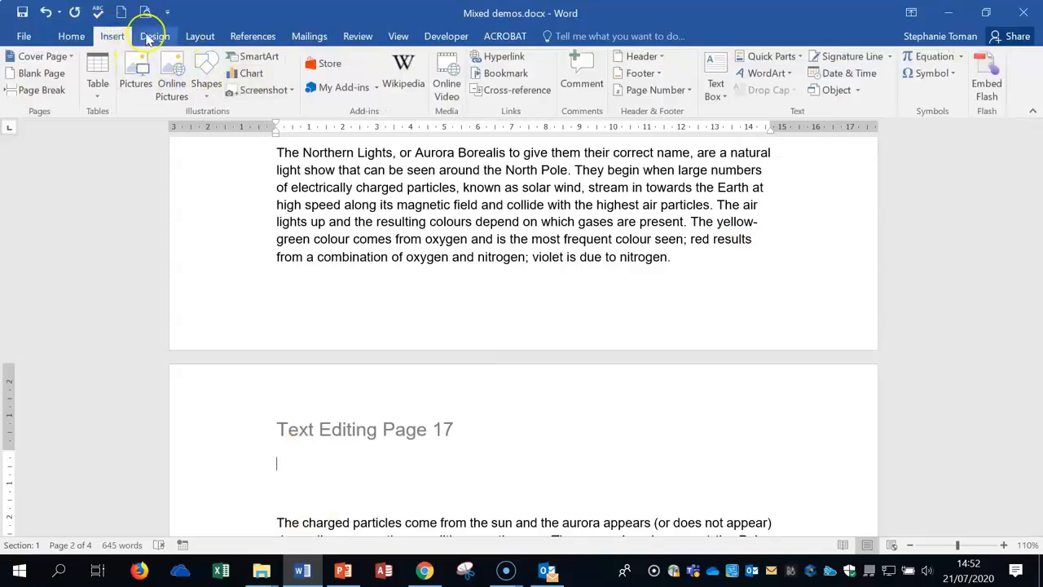
click(199, 36)
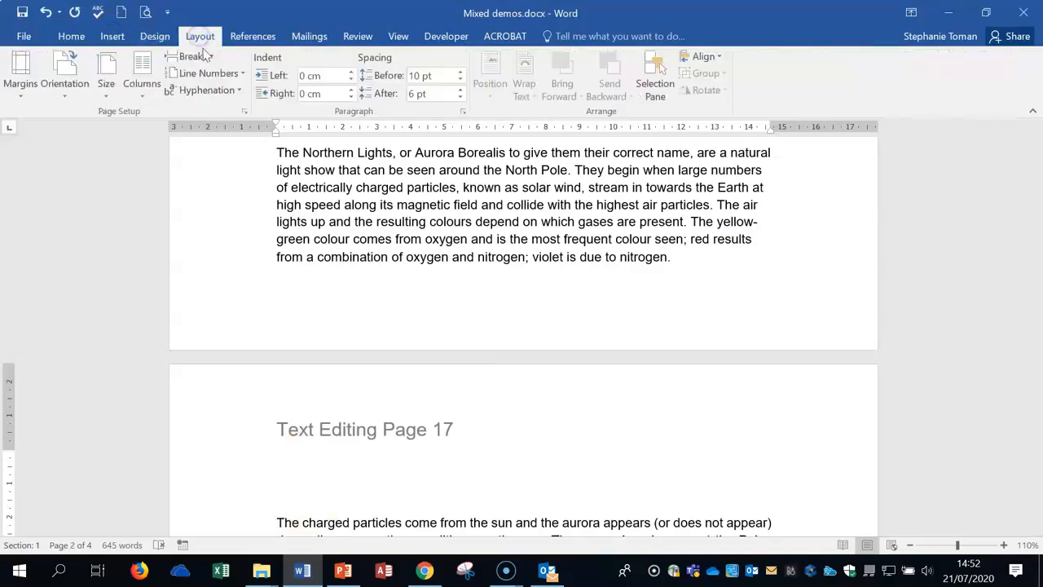
click(208, 57)
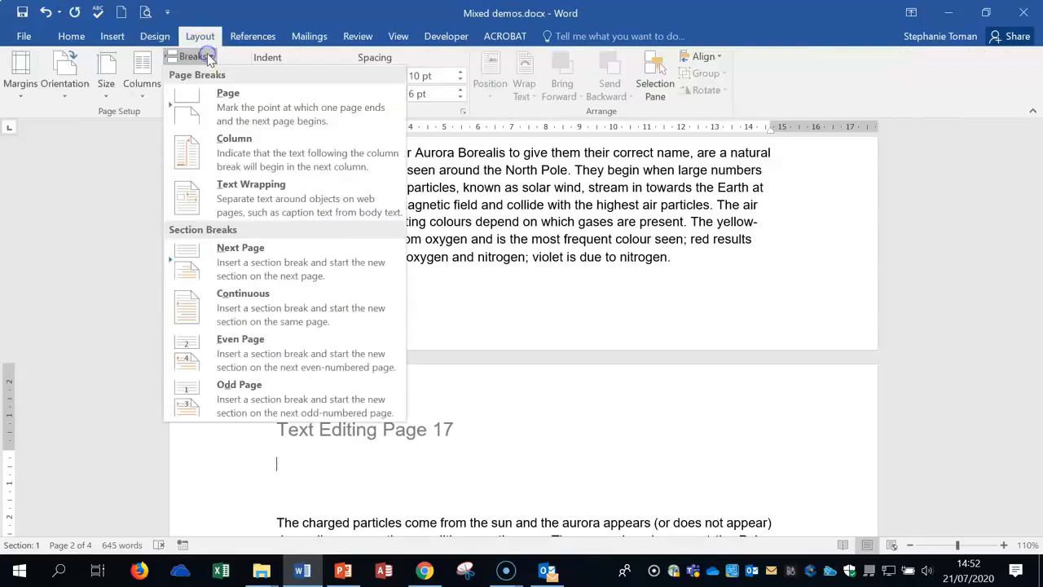
click(251, 320)
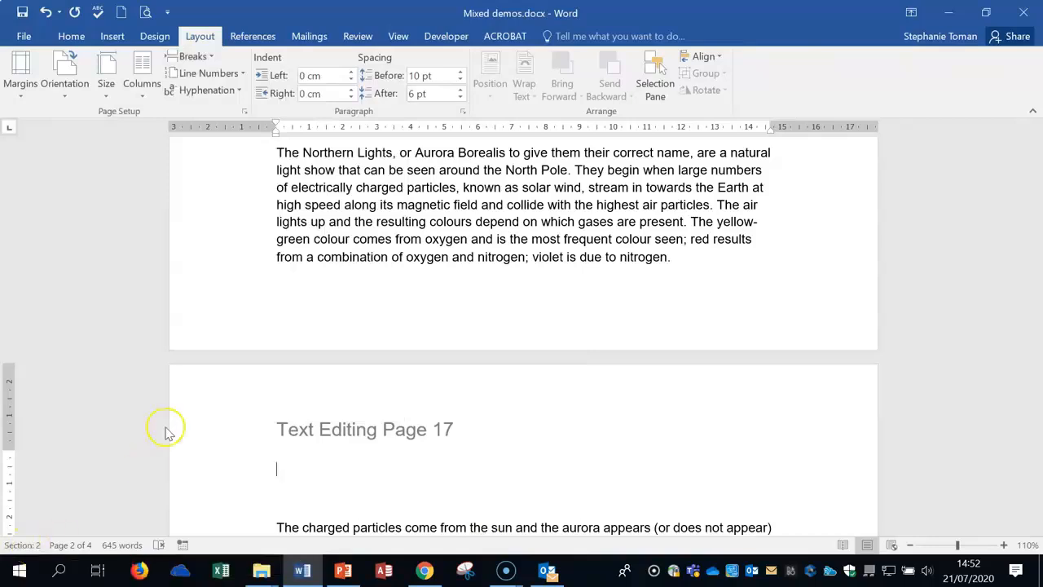
Undo the section break and the added blank line, returning to the Find & Replace exercise on page 1
click(46, 12)
scroll(619, 375, up, 10)
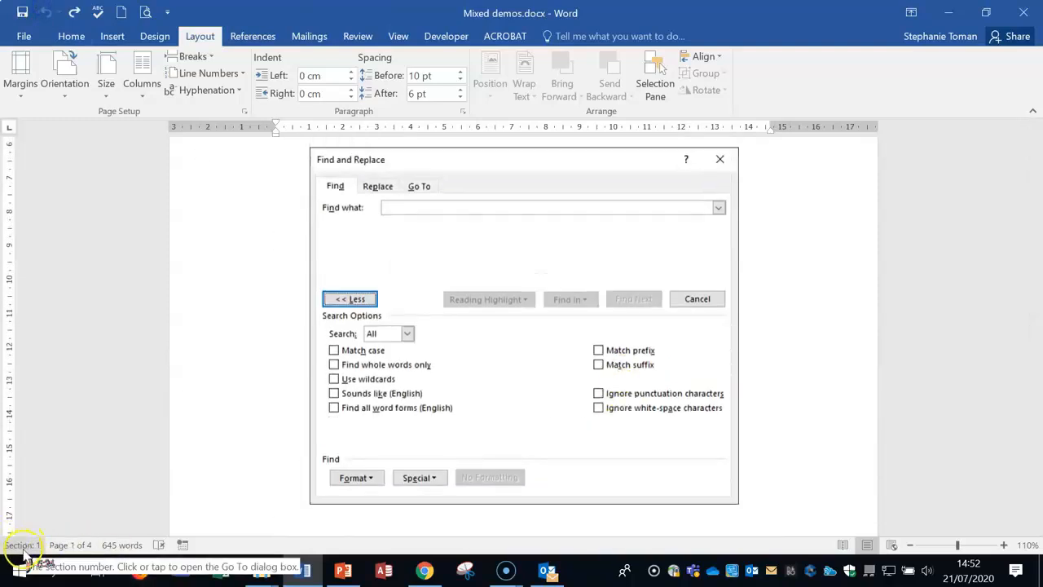
scroll(630, 290, up, 3)
scroll(658, 295, up, 1)
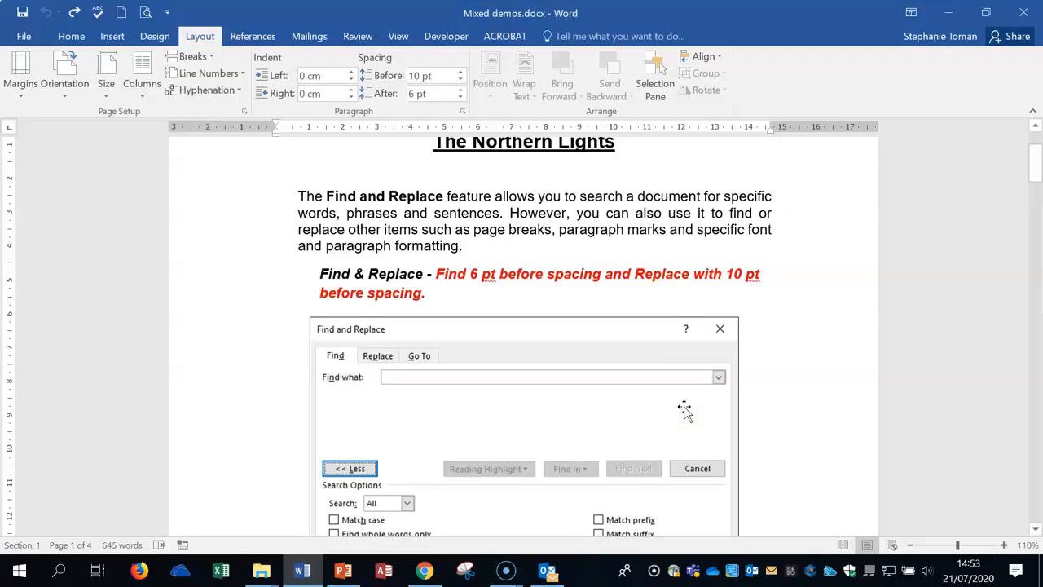
scroll(712, 405, down, 2)
scroll(714, 405, up, 3)
Open the Replace dialog, expand its search options, and move it clear of the exercise text
click(406, 285)
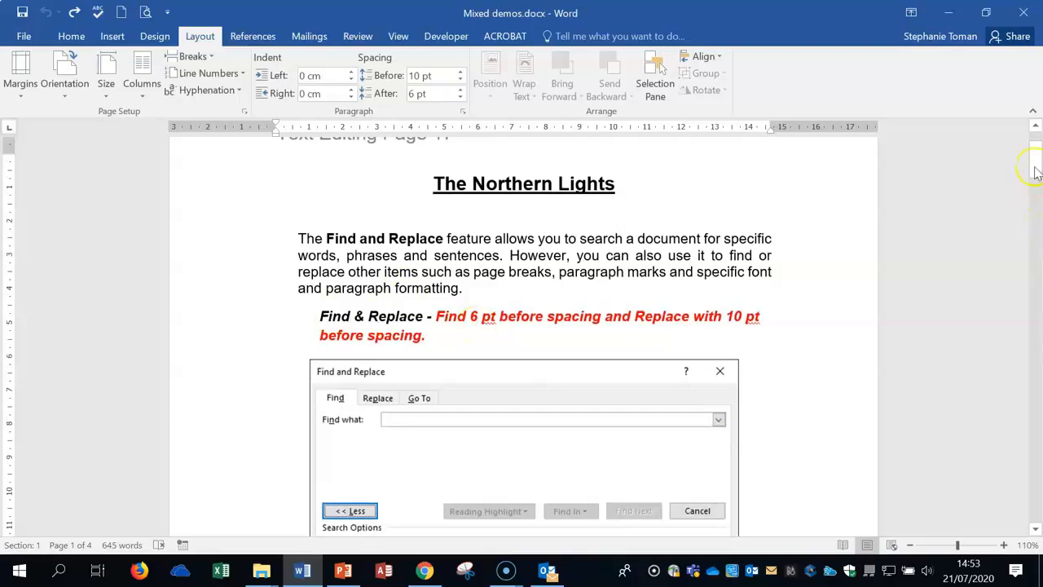
click(72, 36)
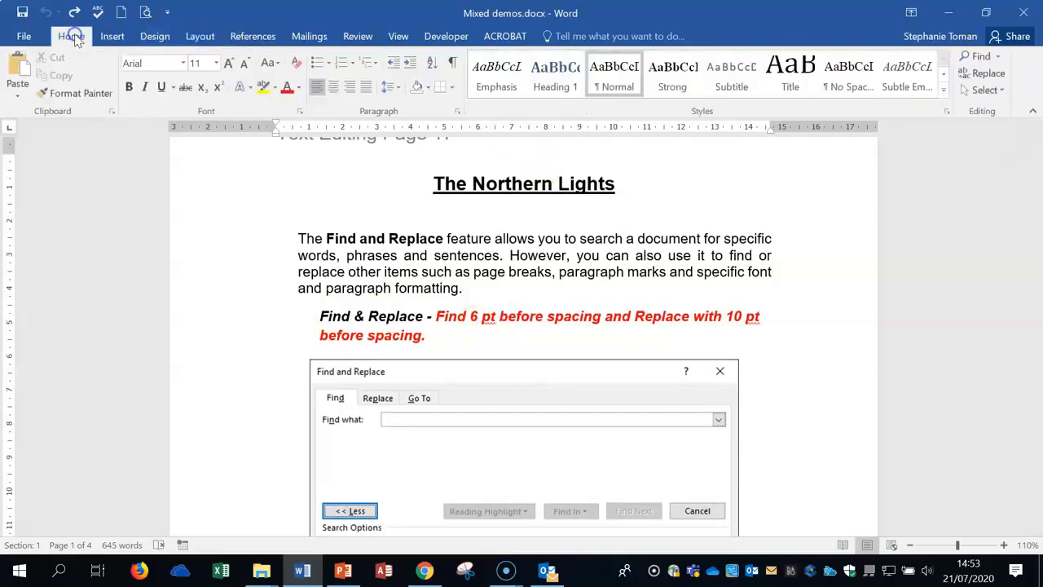
click(982, 73)
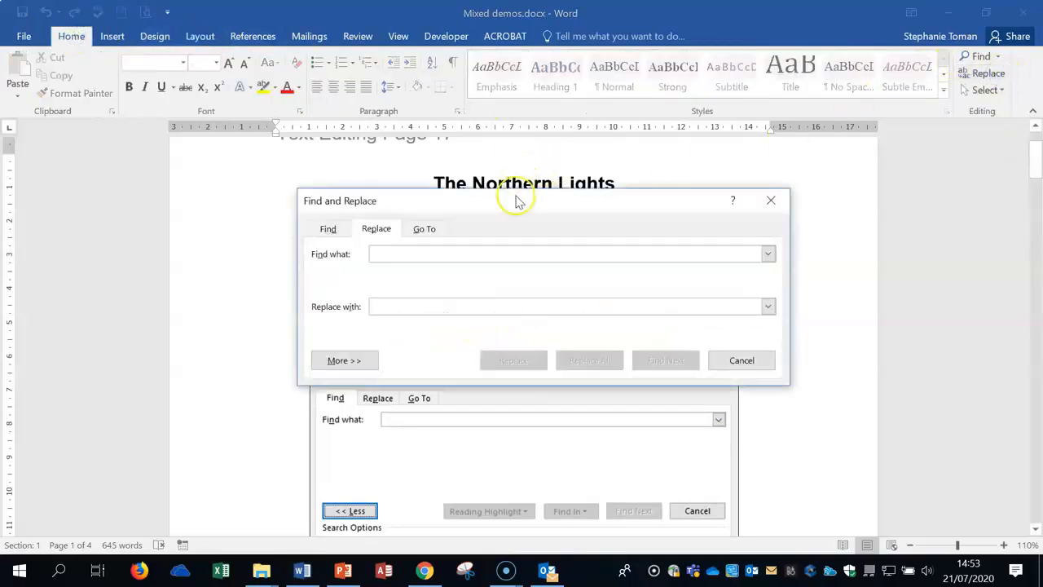
drag(519, 201, 727, 101)
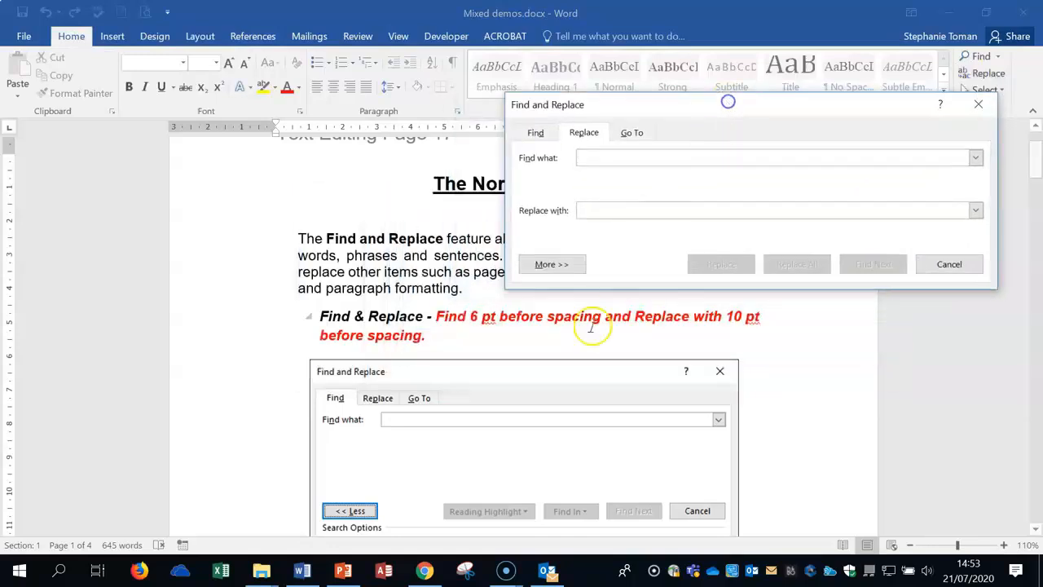
click(552, 264)
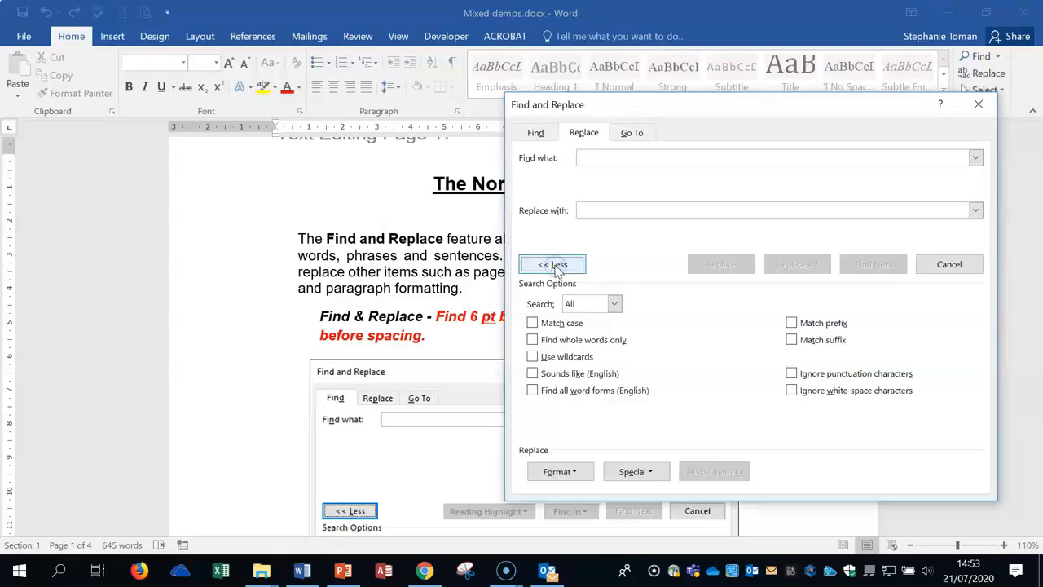
drag(747, 111, 836, 99)
Open the paragraph formatting criteria for the Find what field and move the dialog clear of the exercise text
click(678, 144)
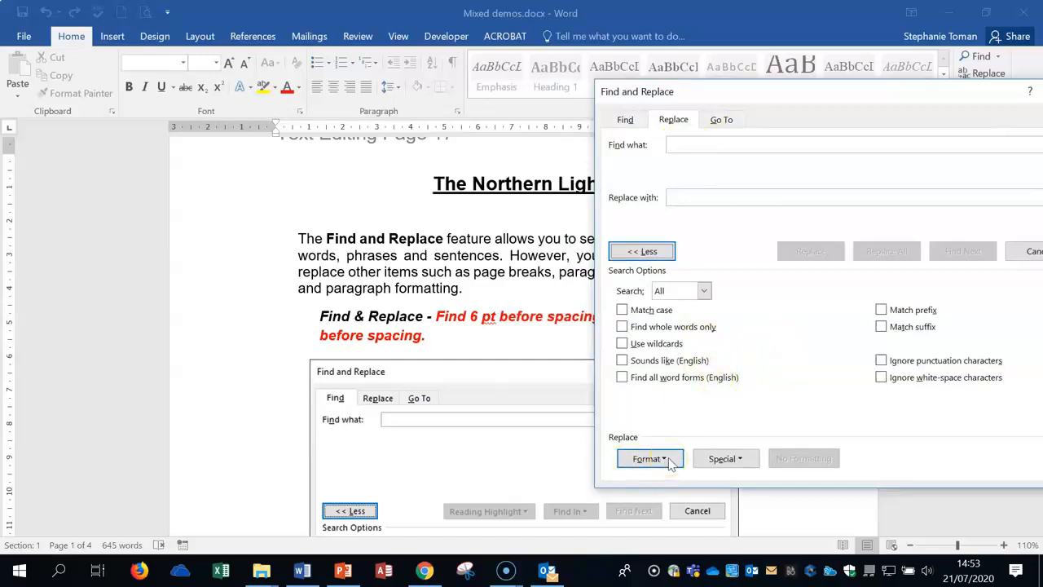
click(692, 145)
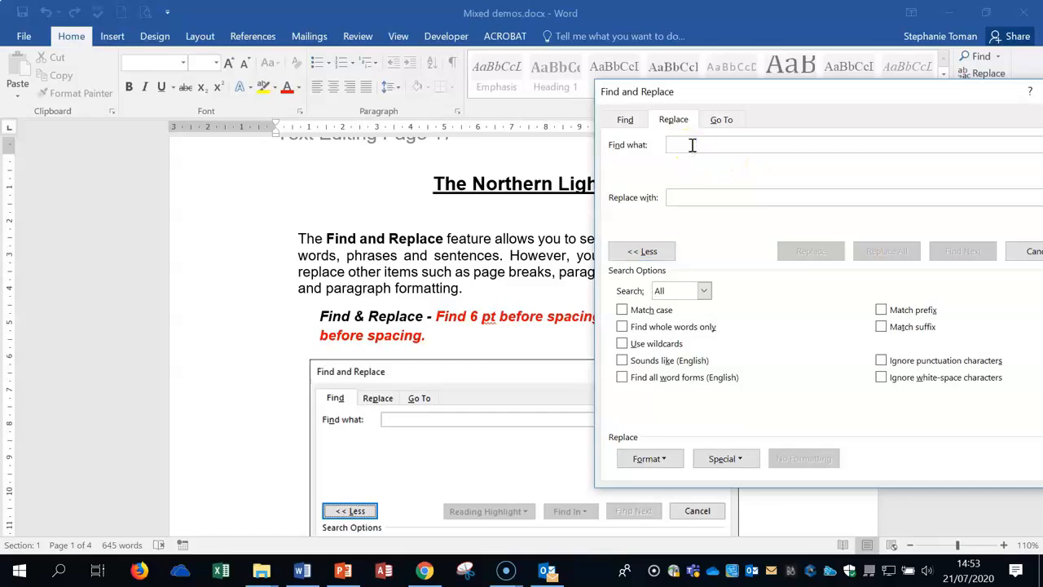
click(665, 459)
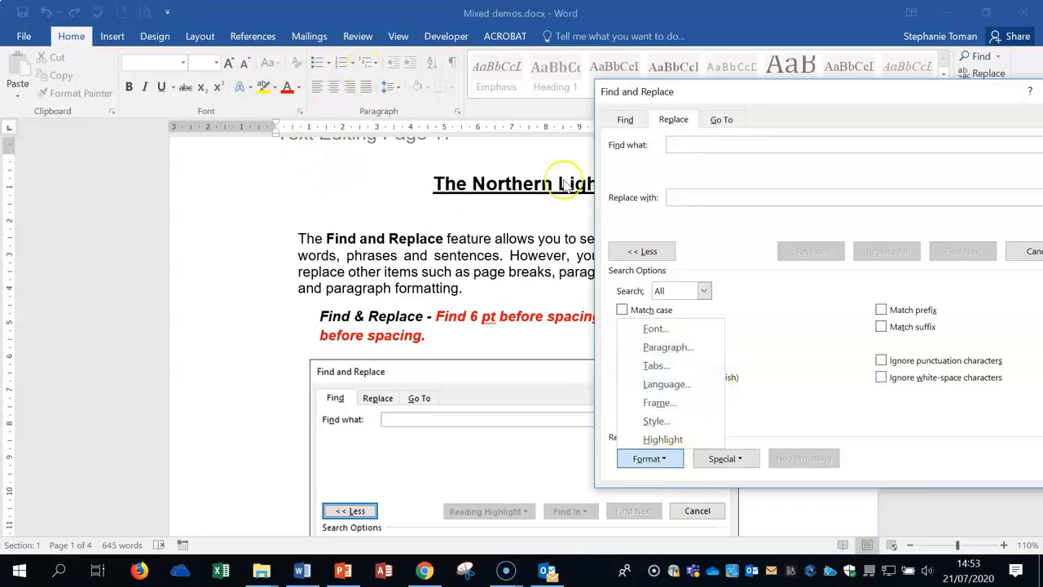
click(670, 348)
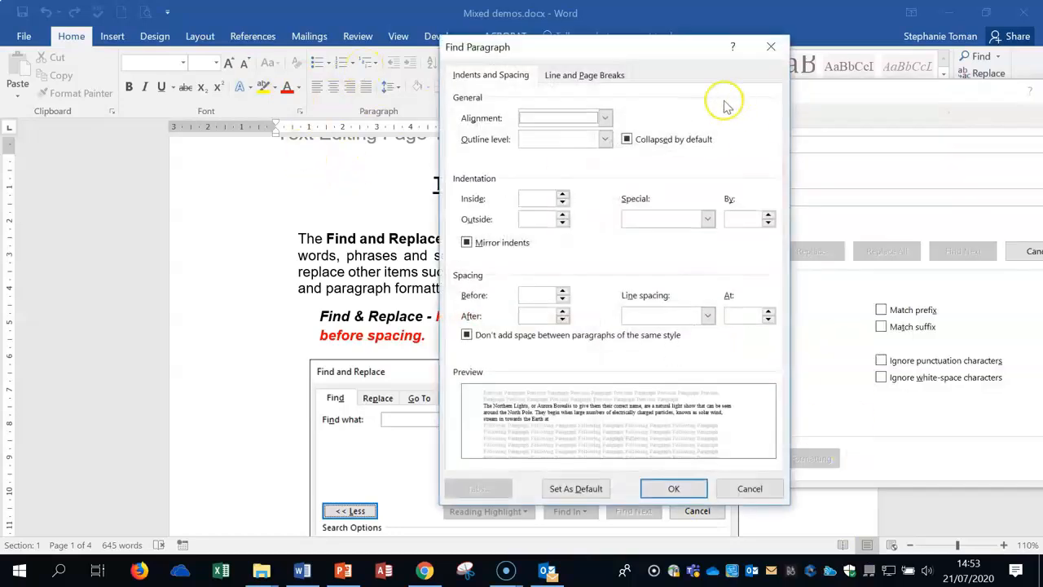
drag(596, 45, 682, 79)
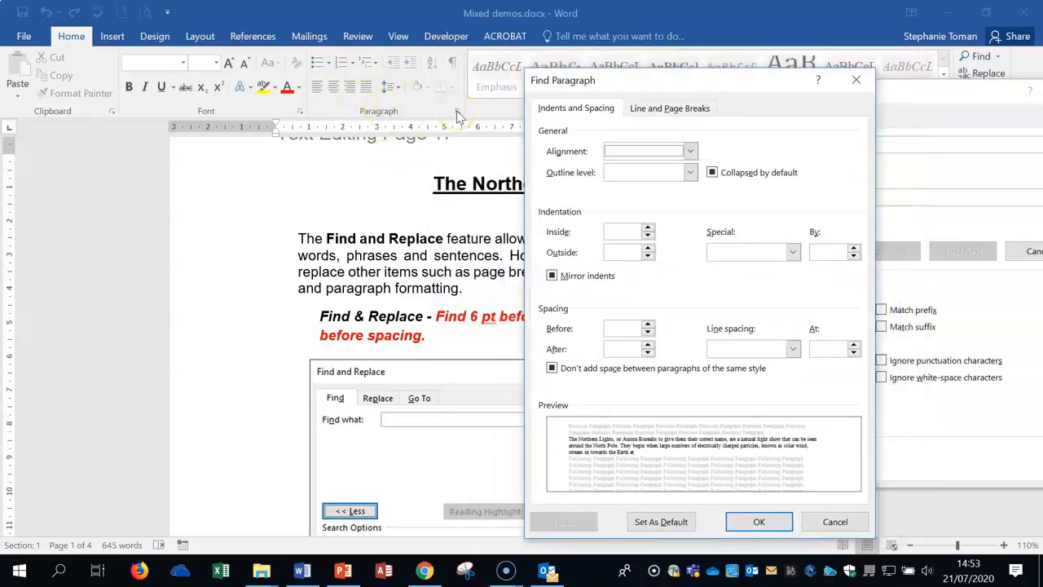
drag(681, 81, 599, 66)
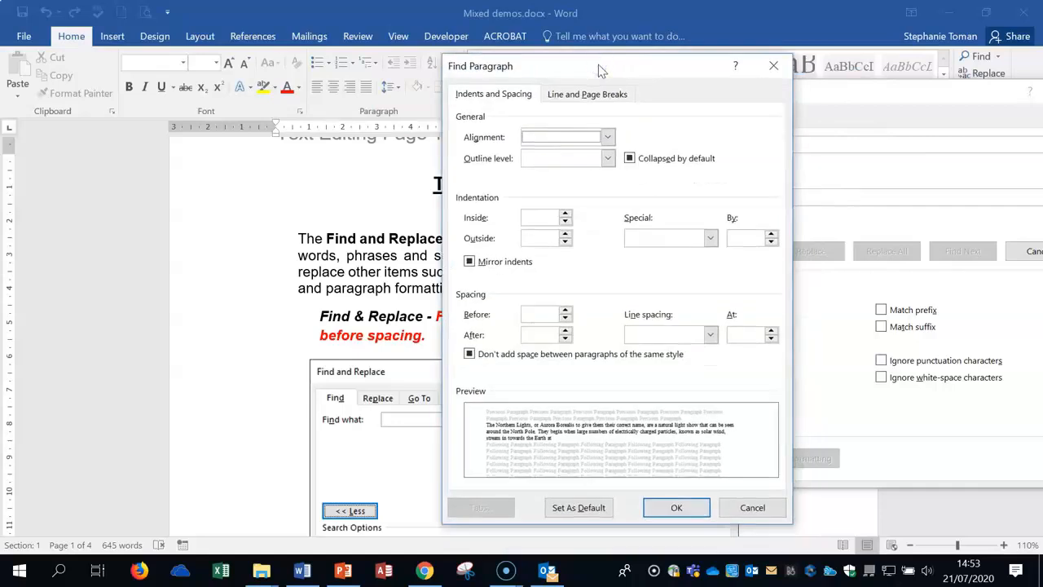
click(895, 93)
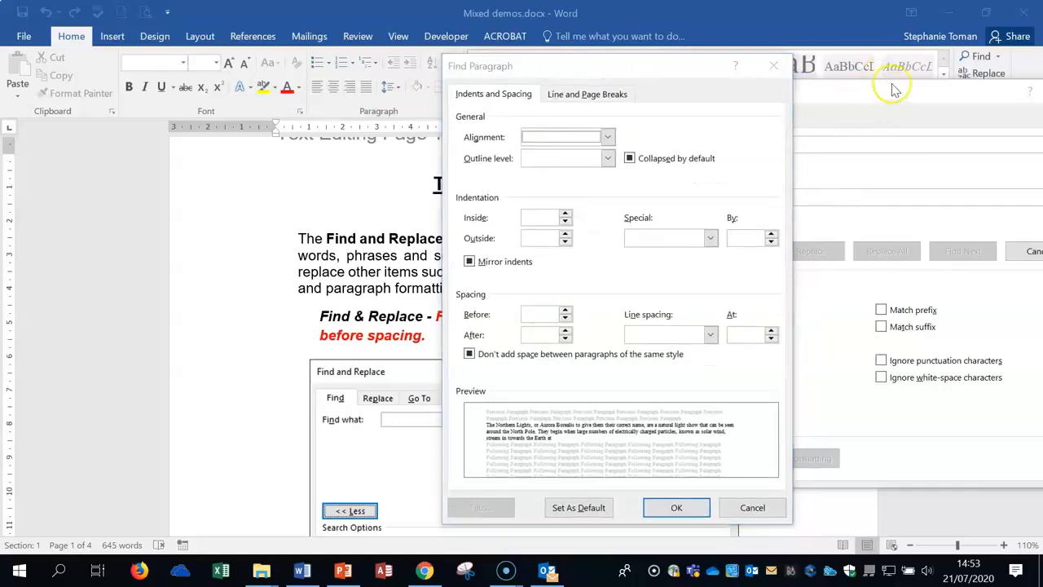
click(746, 318)
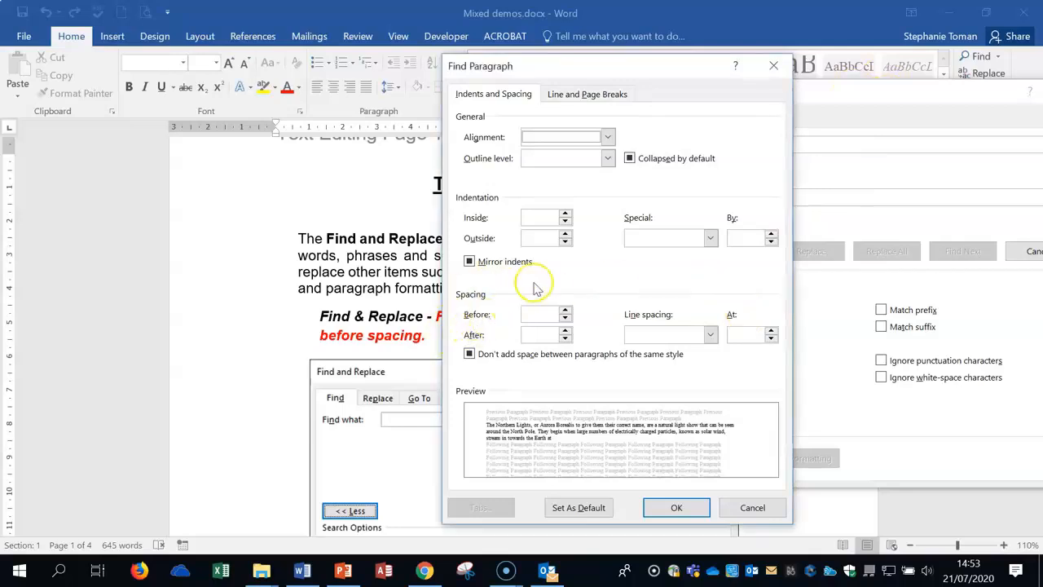
drag(589, 71, 737, 65)
Set the Before spacing to search for to 6 pt and confirm the paragraph criteria
click(715, 310)
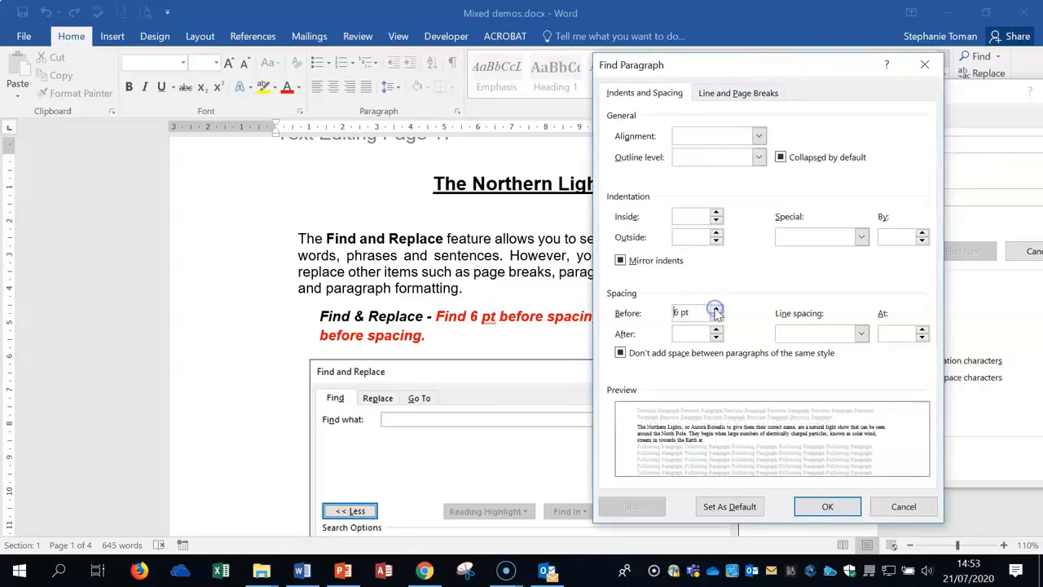
click(716, 310)
click(715, 310)
click(715, 310)
click(715, 310)
click(716, 319)
click(715, 319)
click(715, 318)
click(715, 319)
click(716, 319)
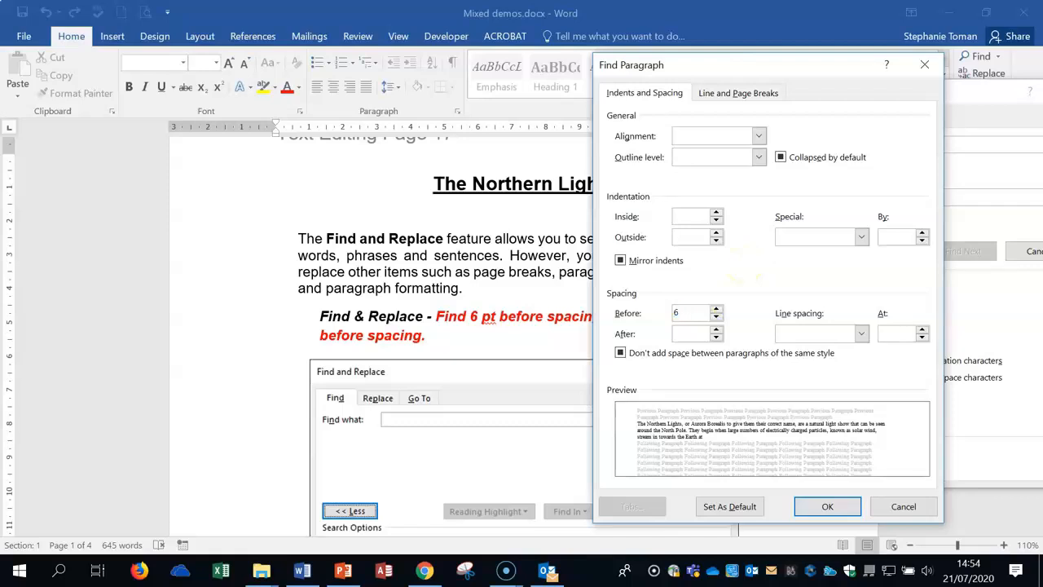
click(675, 333)
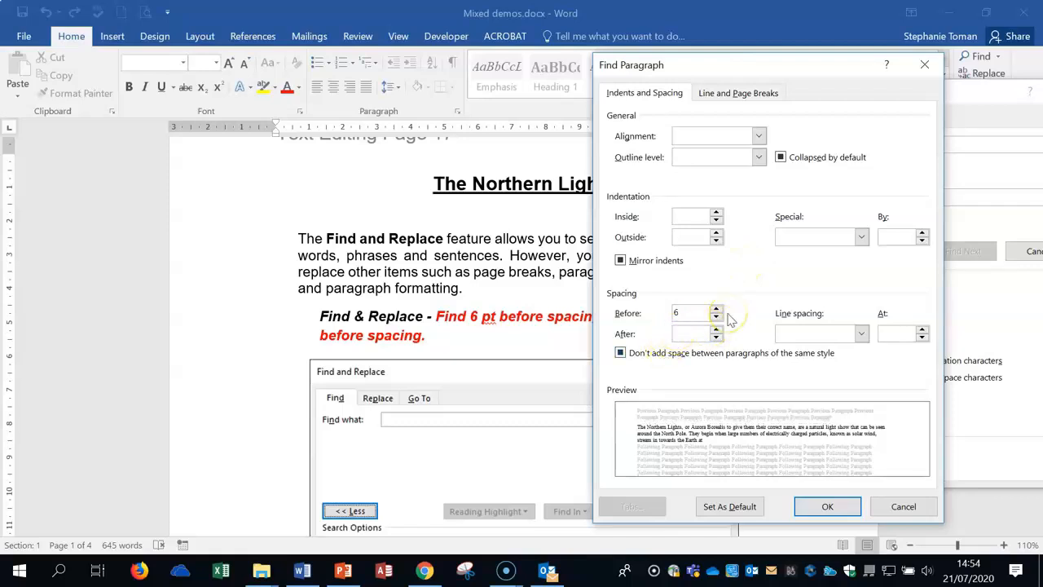
click(716, 309)
click(716, 318)
click(679, 333)
click(826, 508)
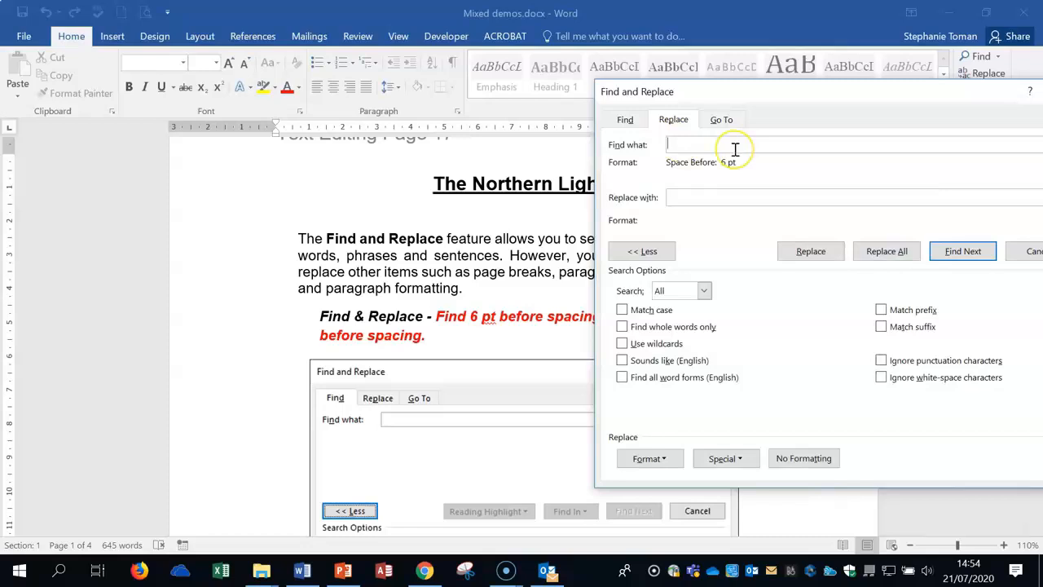
Set the paragraph formatting for the Replace with field to 10 pt Before spacing
click(681, 196)
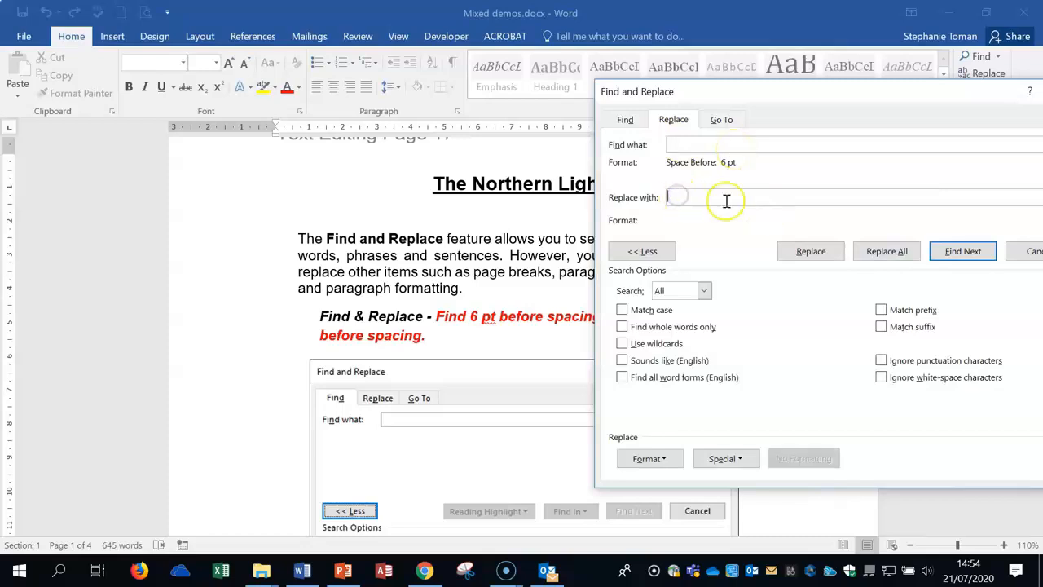
click(671, 193)
click(662, 458)
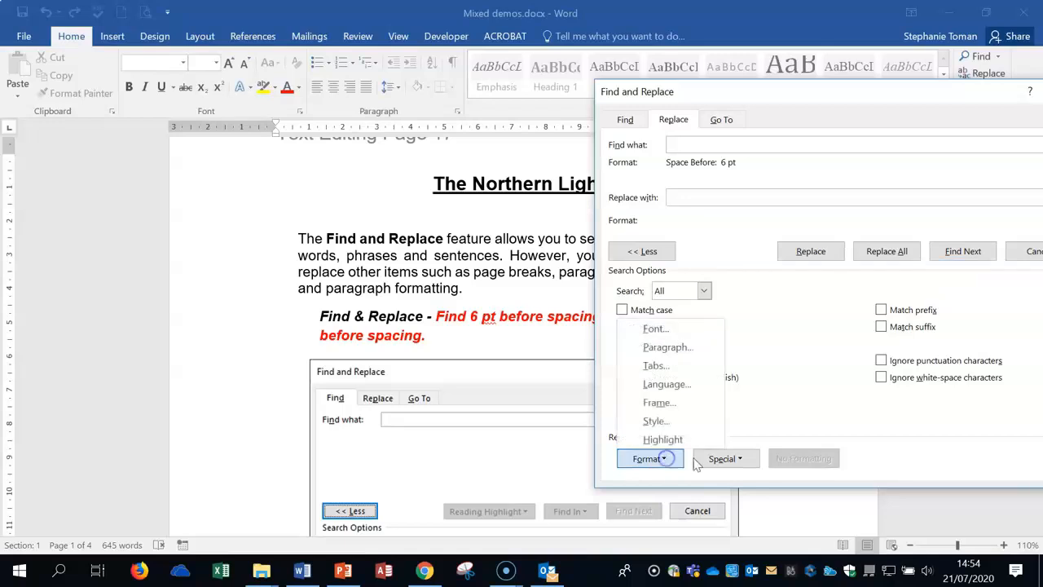
click(680, 348)
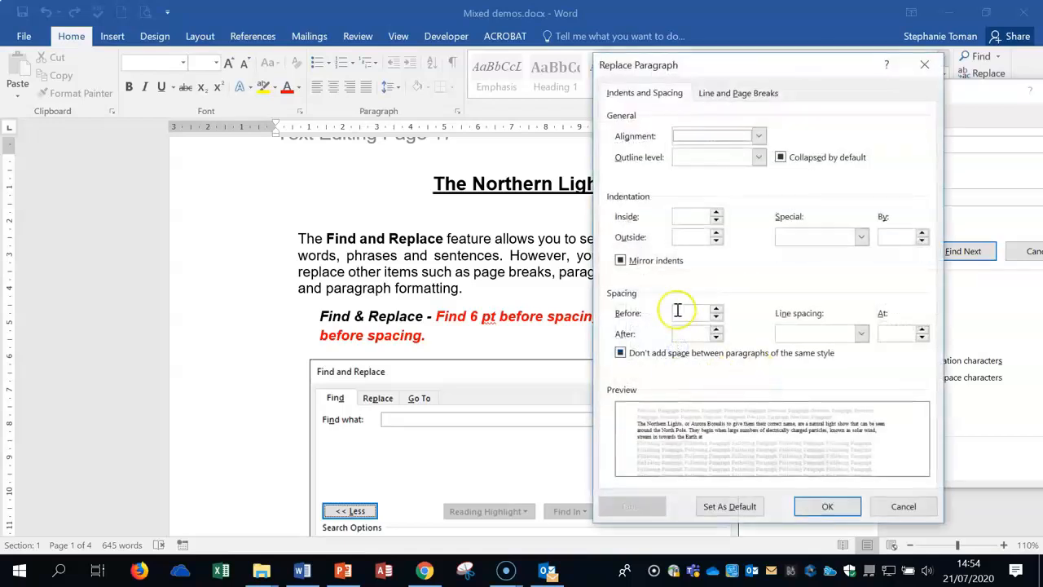
click(716, 310)
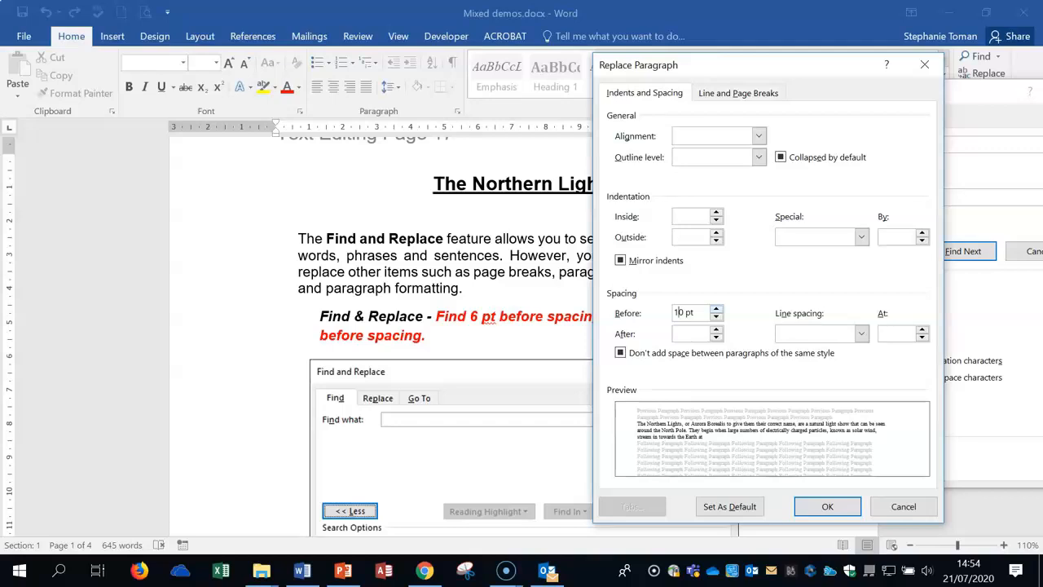
click(825, 506)
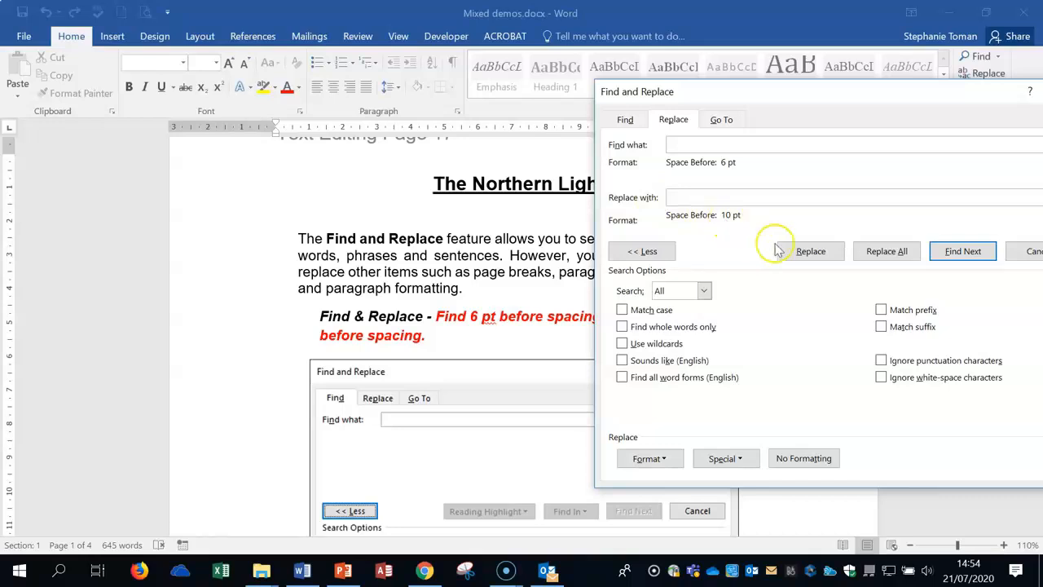
Replace all 6 pt before spacing with 10 pt throughout the document and close the Find and Replace dialog
click(896, 253)
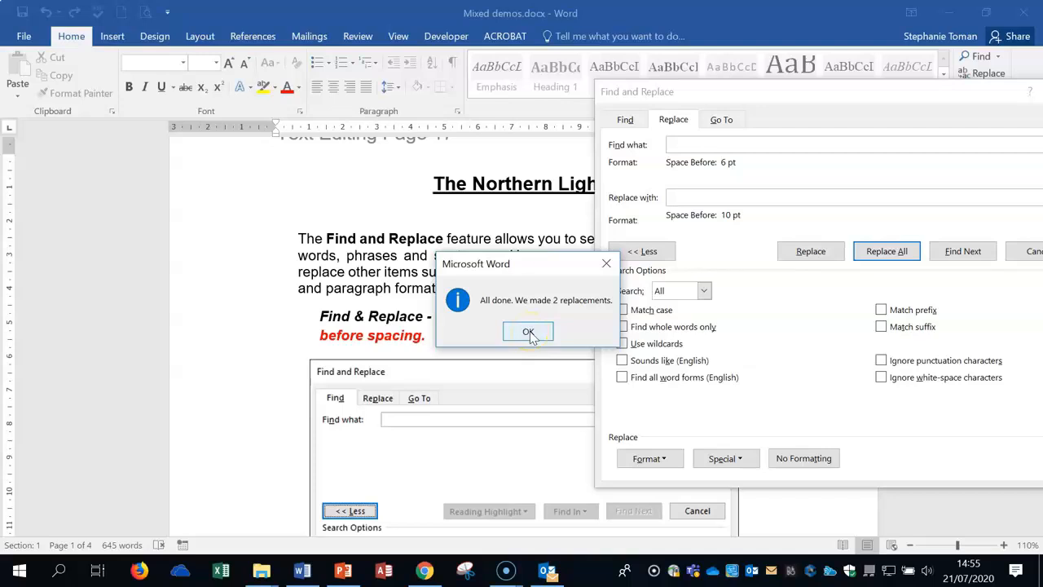
click(528, 333)
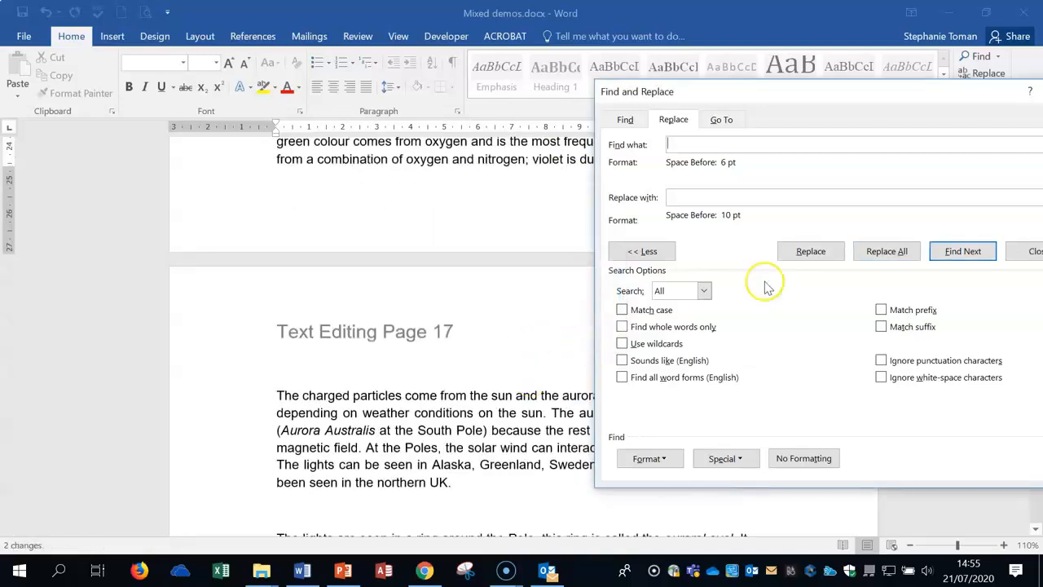
drag(933, 93, 793, 92)
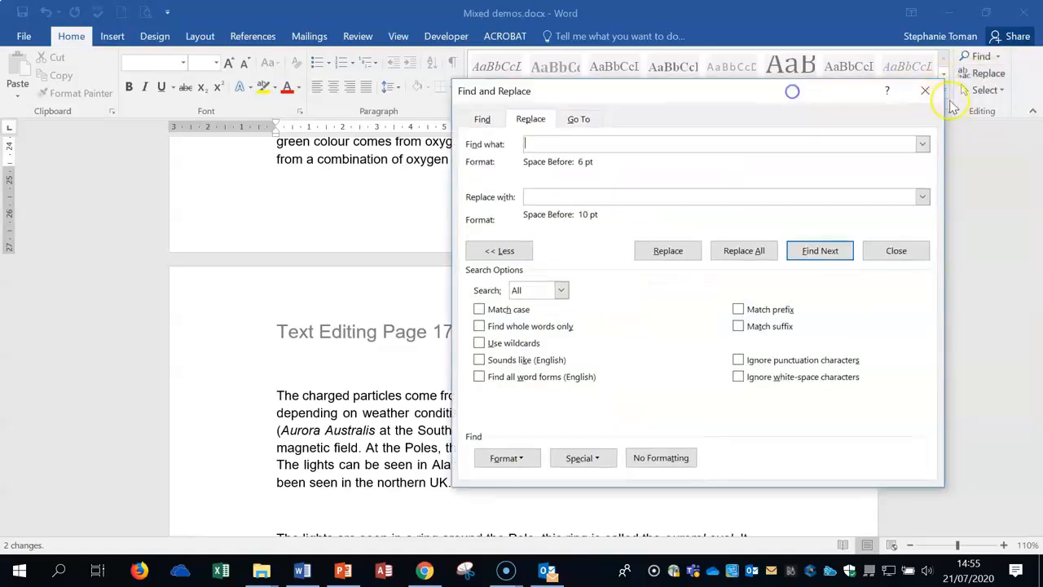
click(928, 89)
scroll(744, 282, up, 9)
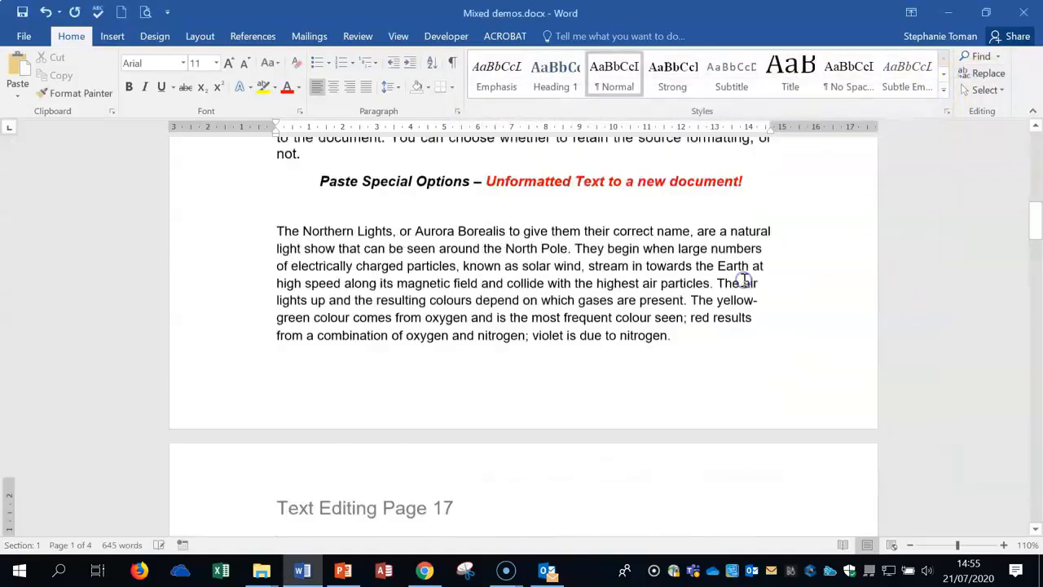
scroll(744, 279, up, 8)
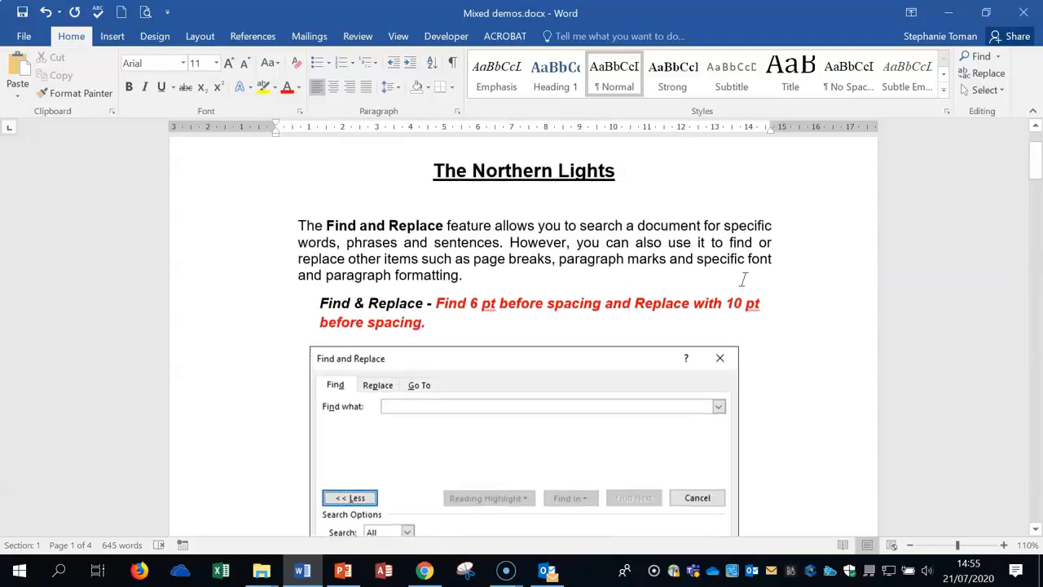
scroll(799, 381, down, 4)
click(570, 252)
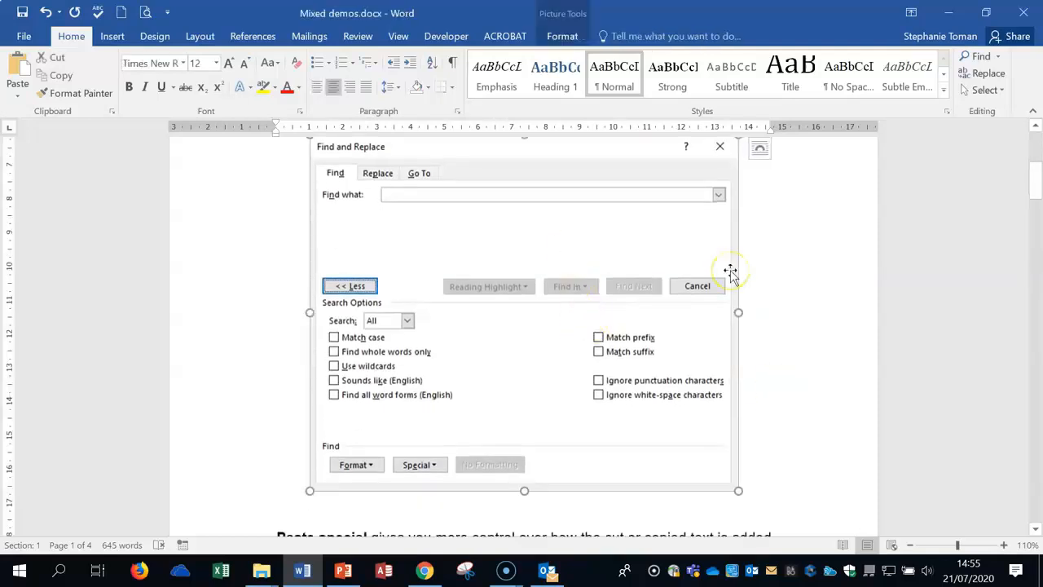
click(787, 299)
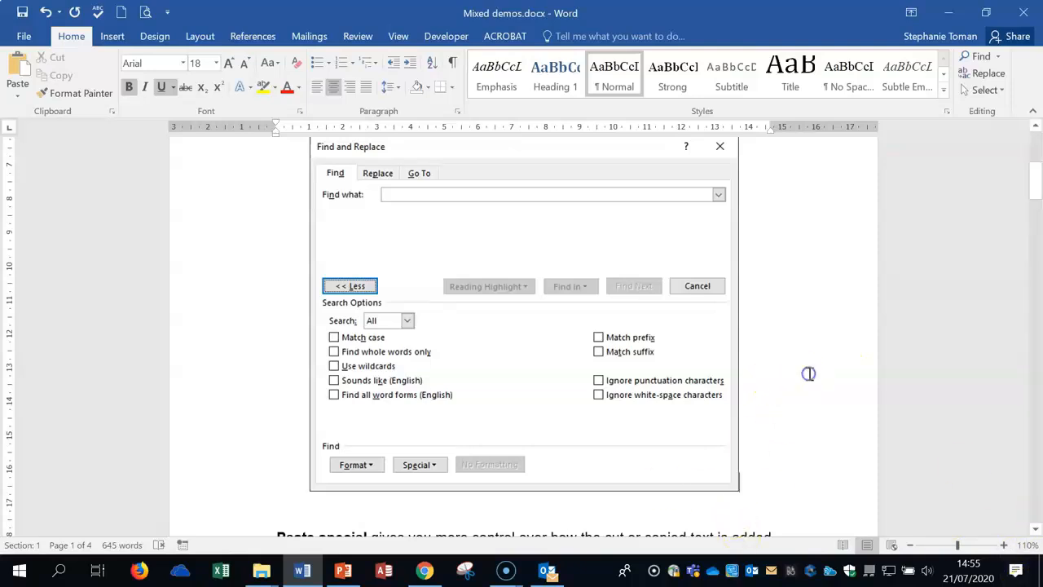
Format the Northern Lights paragraph under the Paste Special Options heading as Arial Black, red, bold and italic
scroll(809, 374, down, 6)
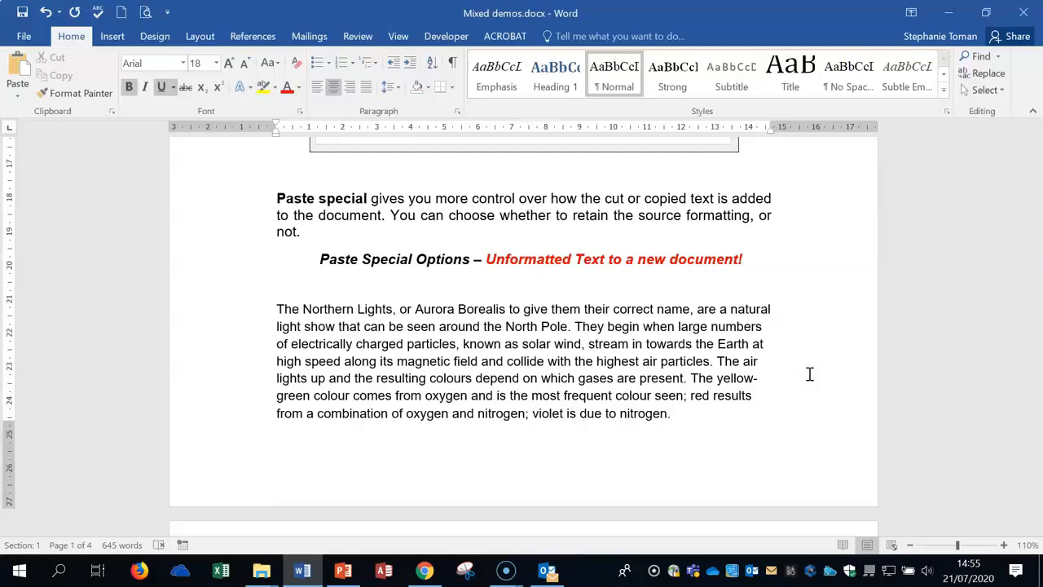
drag(274, 307, 689, 419)
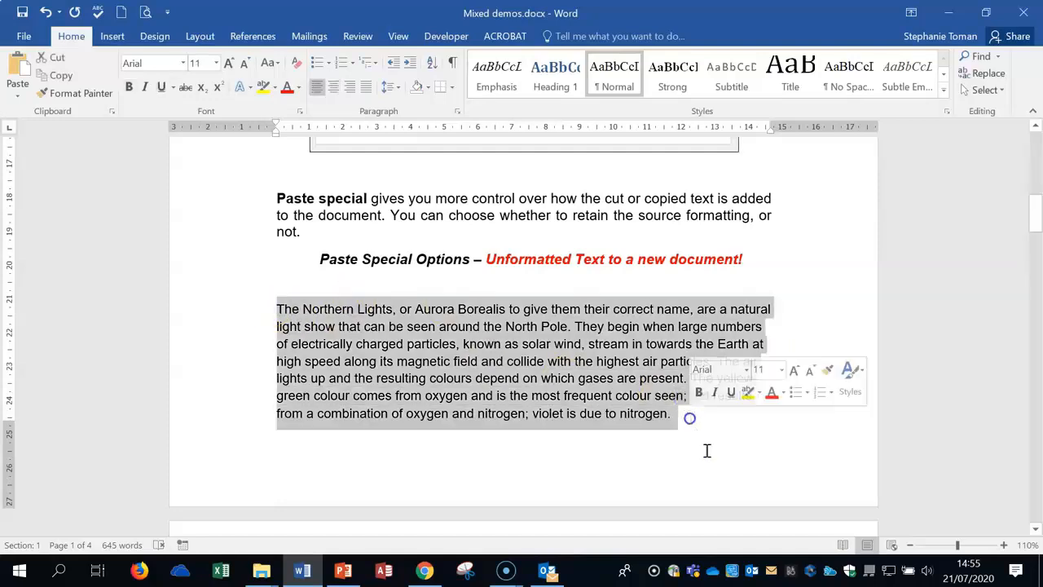
click(184, 63)
click(170, 155)
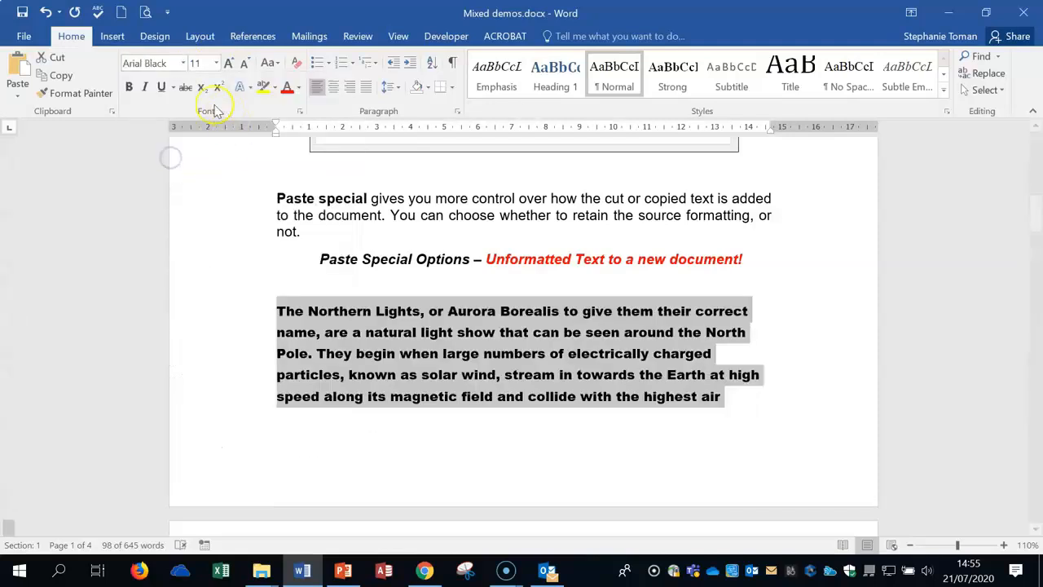
click(286, 87)
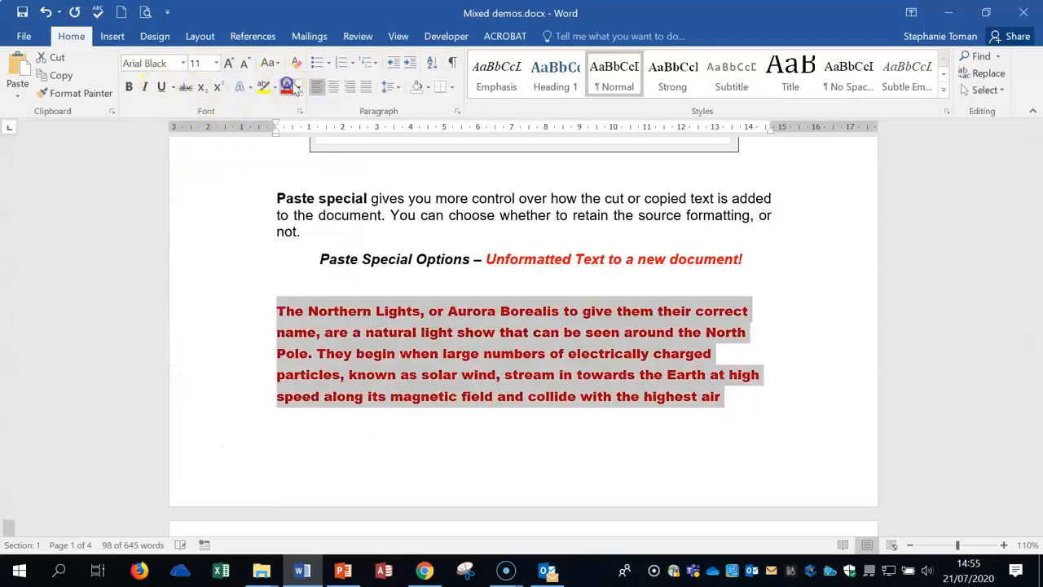
click(144, 86)
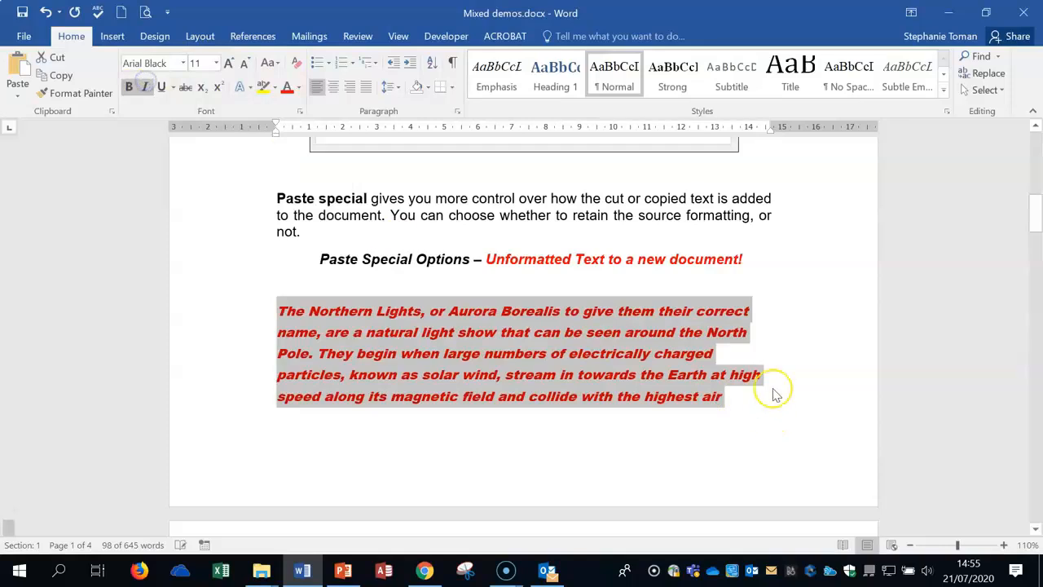
Copy the formatted Northern Lights paragraph and create a new blank document
right_click(437, 352)
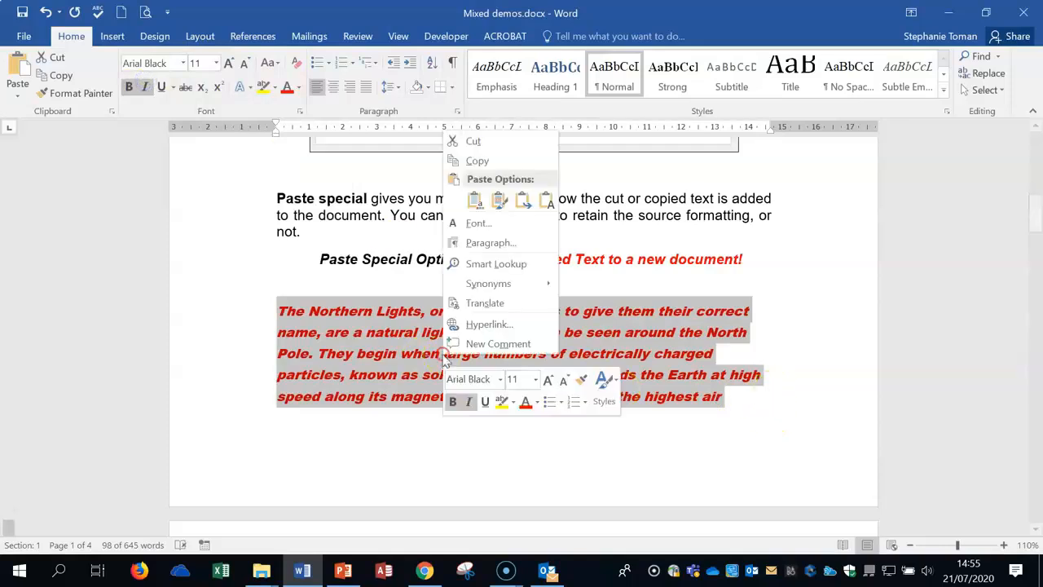
click(474, 157)
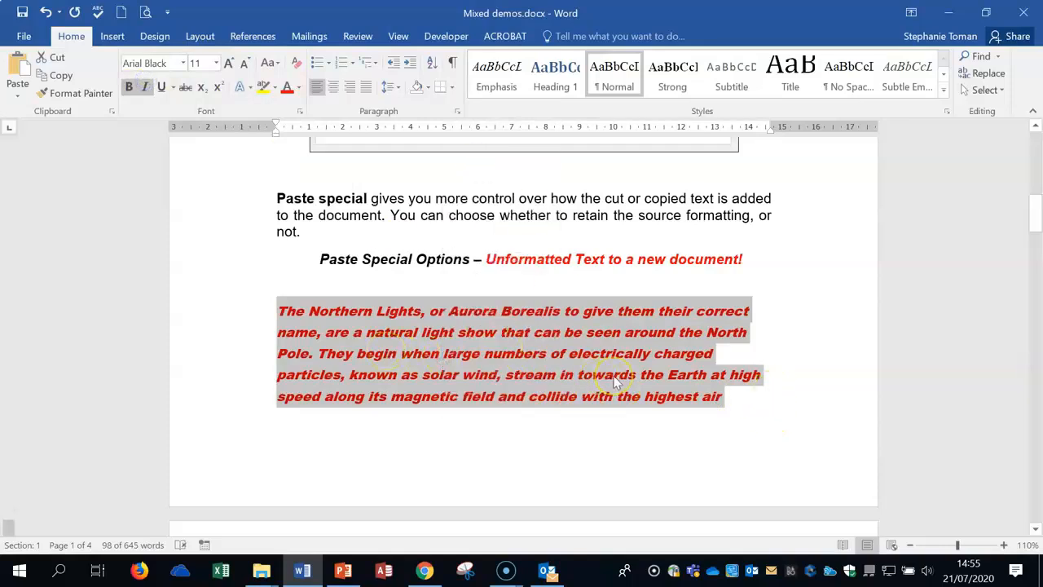
click(120, 14)
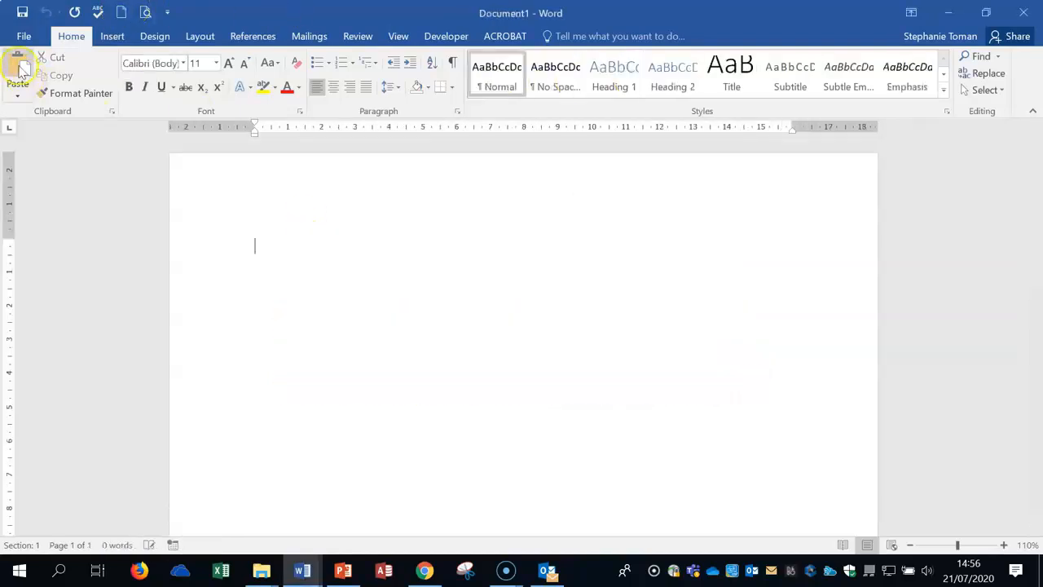
Paste the copied Northern Lights paragraph into the new document as Unformatted Text using Paste Special
click(18, 91)
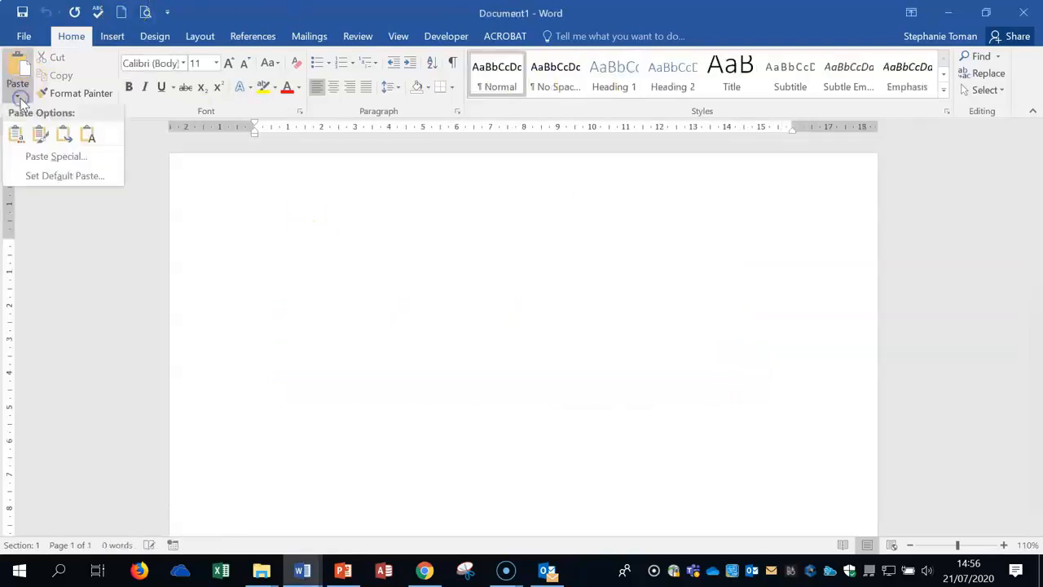
click(50, 158)
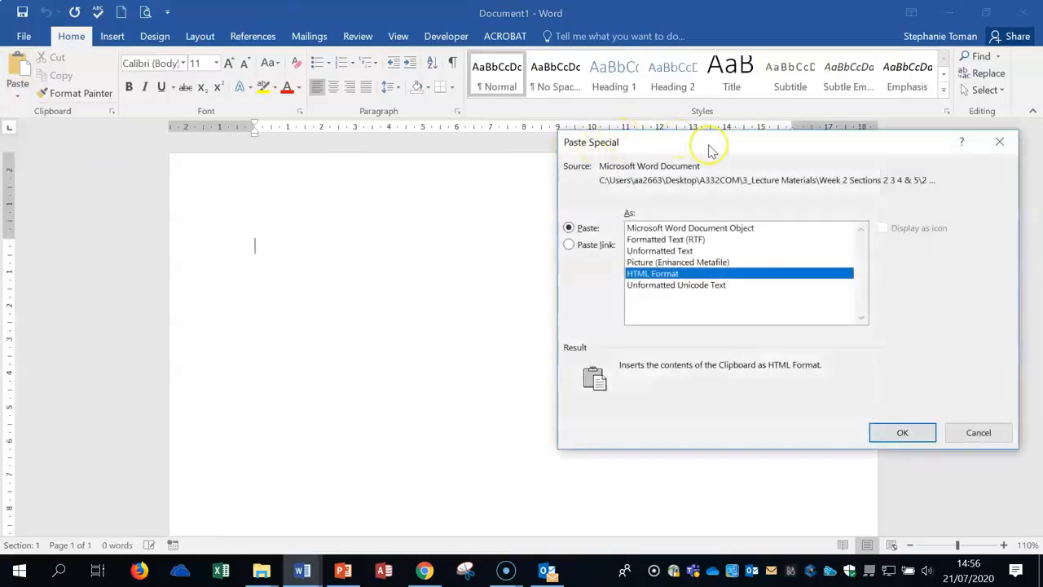
drag(695, 160, 484, 186)
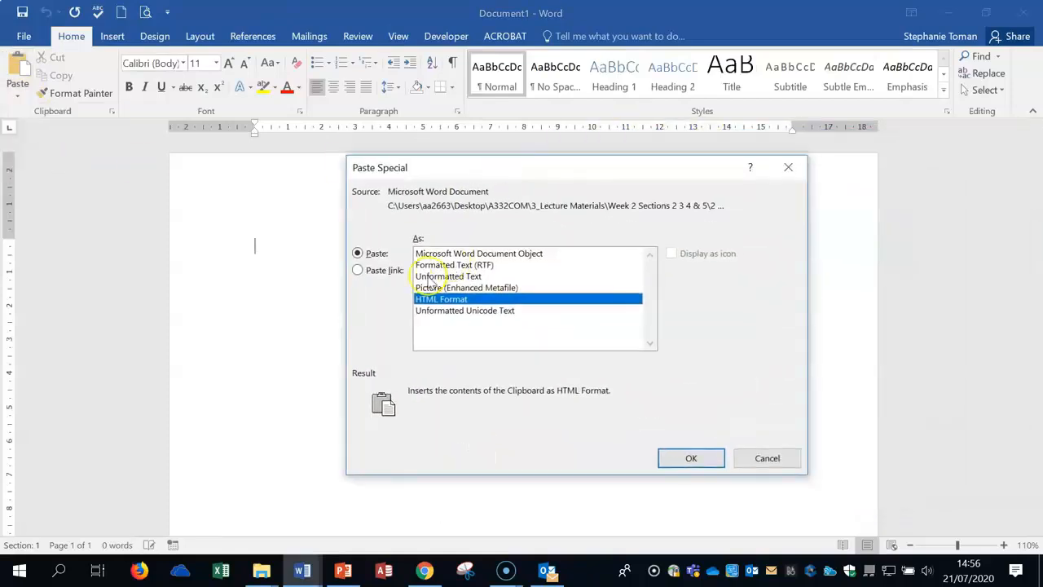
click(521, 277)
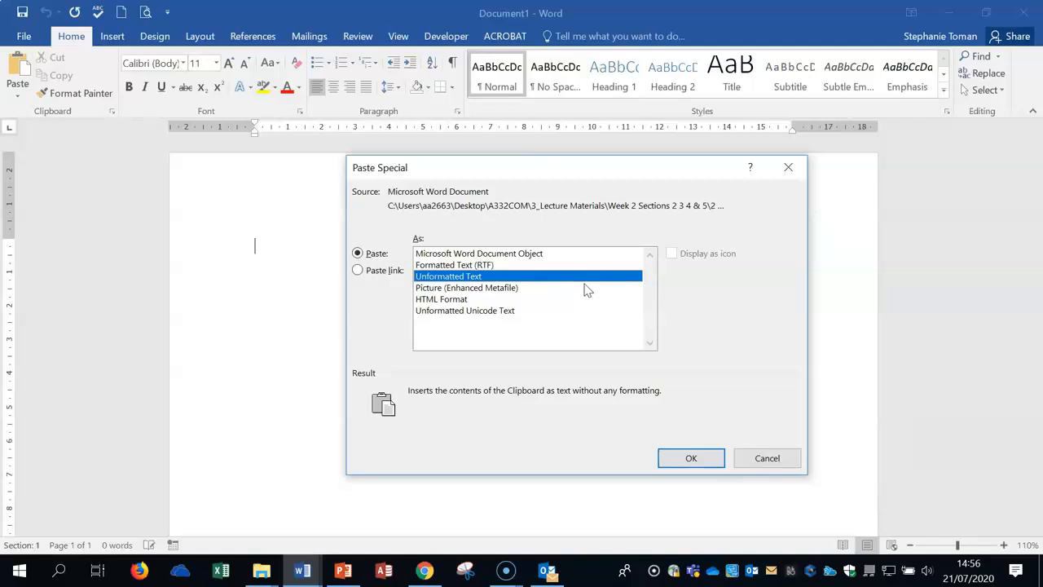
click(714, 459)
click(653, 410)
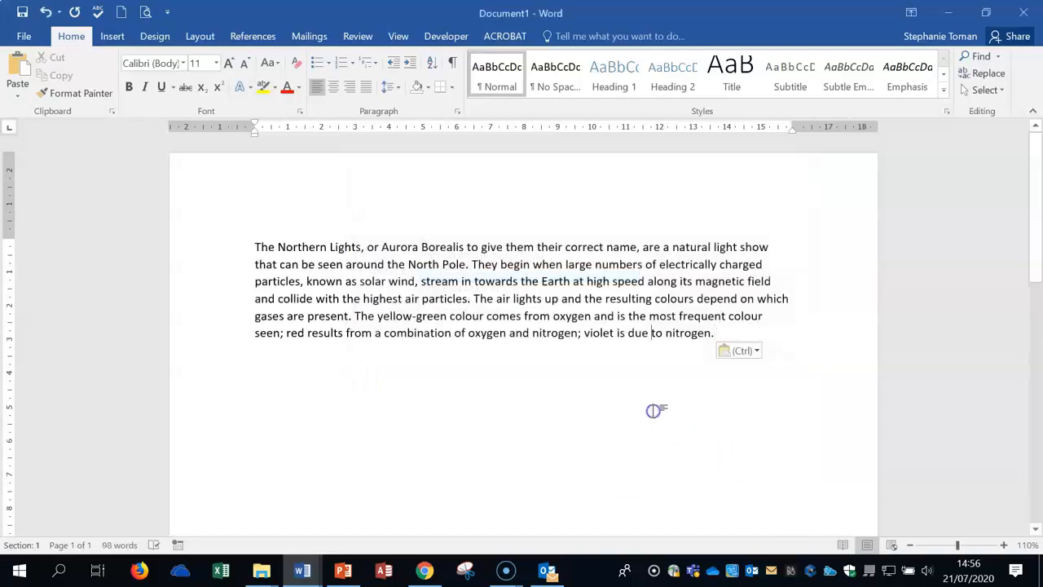
Close the new document without saving its changes and return to Mixed demos.docx
drag(779, 11, 592, 130)
click(837, 123)
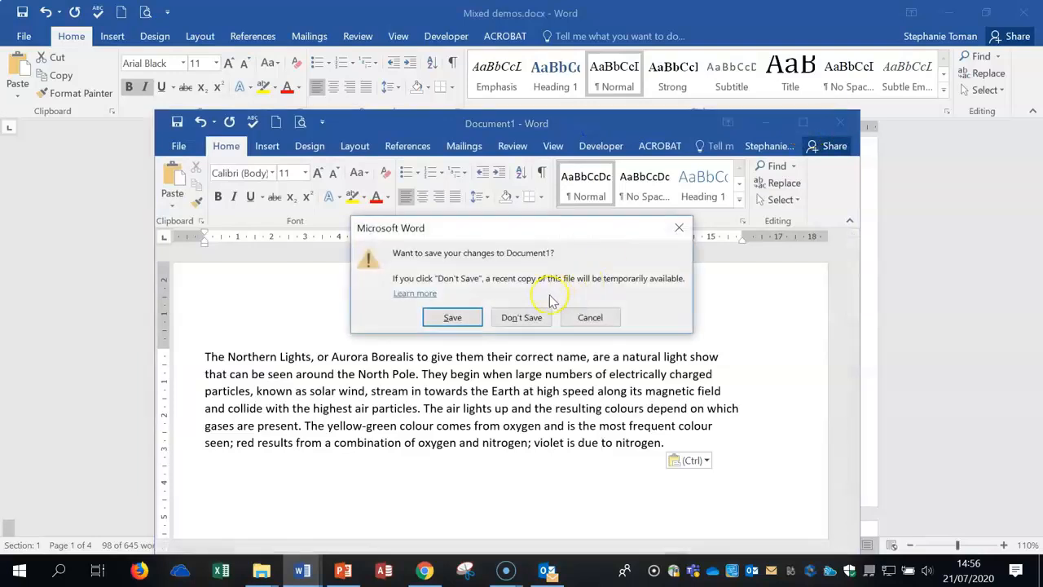
click(533, 317)
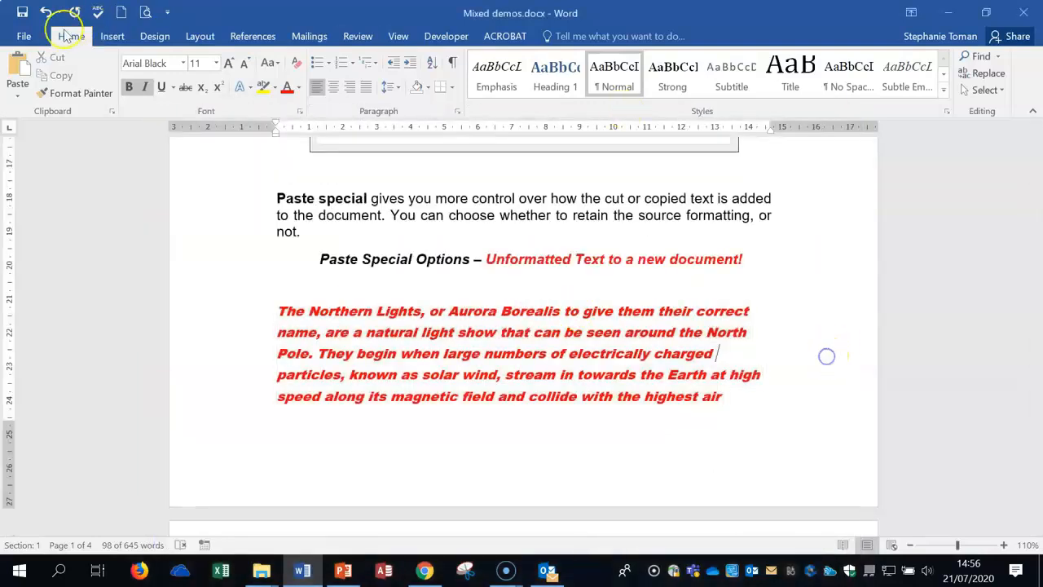
Undo the font, colour, bold and italic formatting applied to the Northern Lights paragraph and deselect it
click(46, 12)
click(46, 11)
click(46, 15)
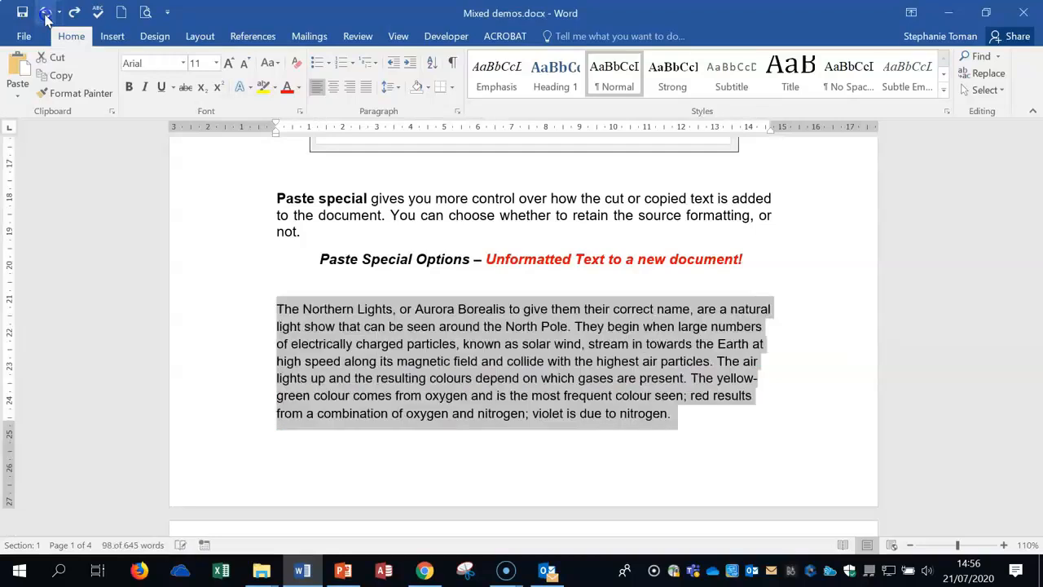
click(804, 423)
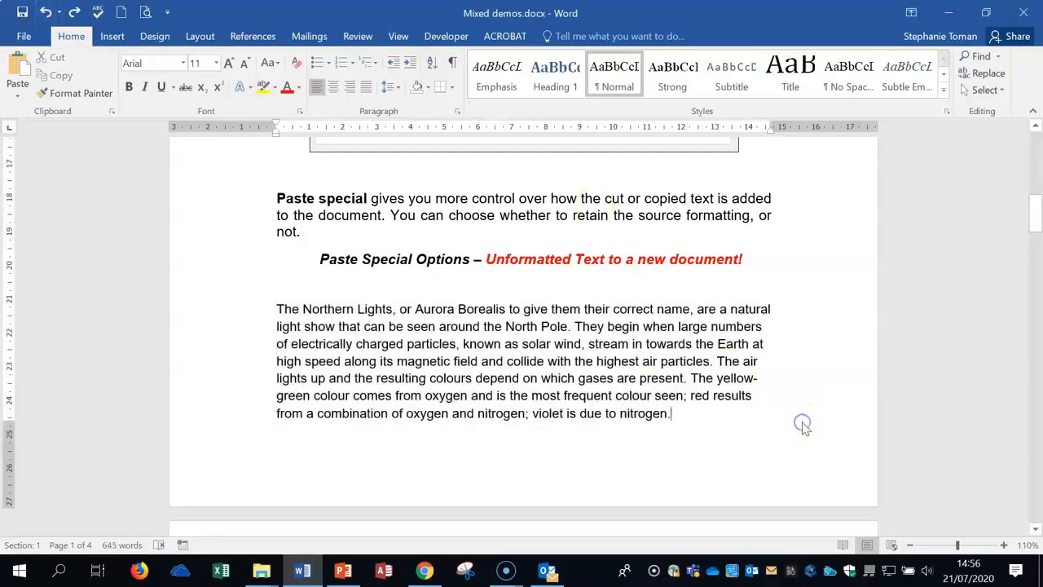
click(490, 197)
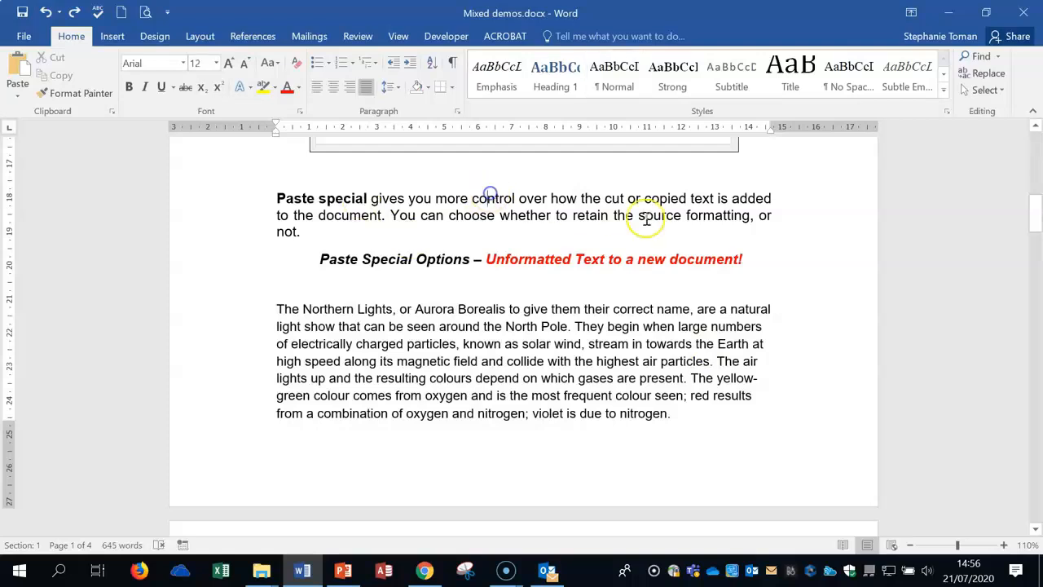
click(817, 298)
click(821, 296)
Open the AutoCorrect Options dialog from the Proofing section of Word Options
scroll(821, 296, down, 7)
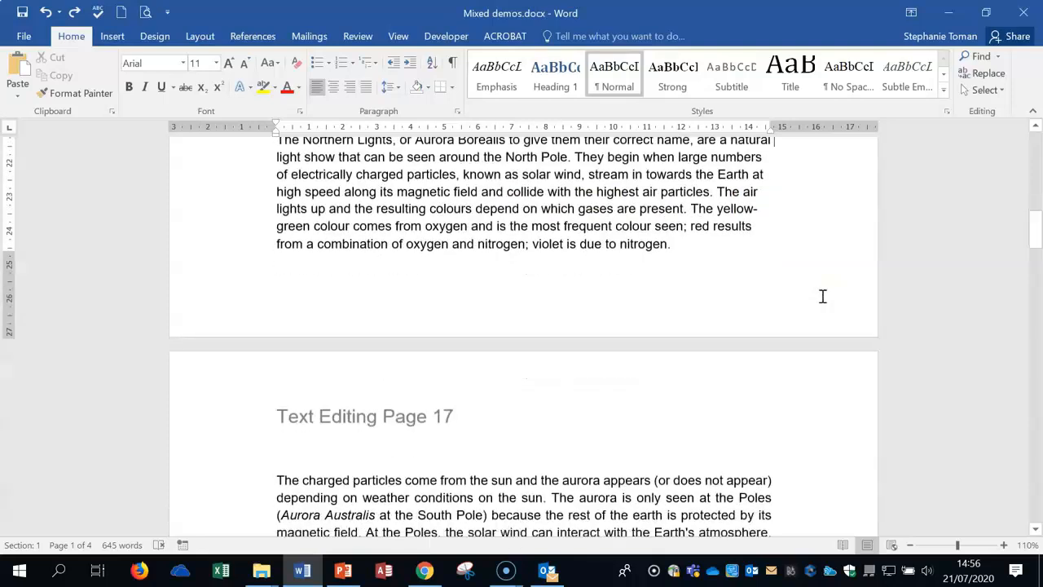
scroll(822, 297, down, 3)
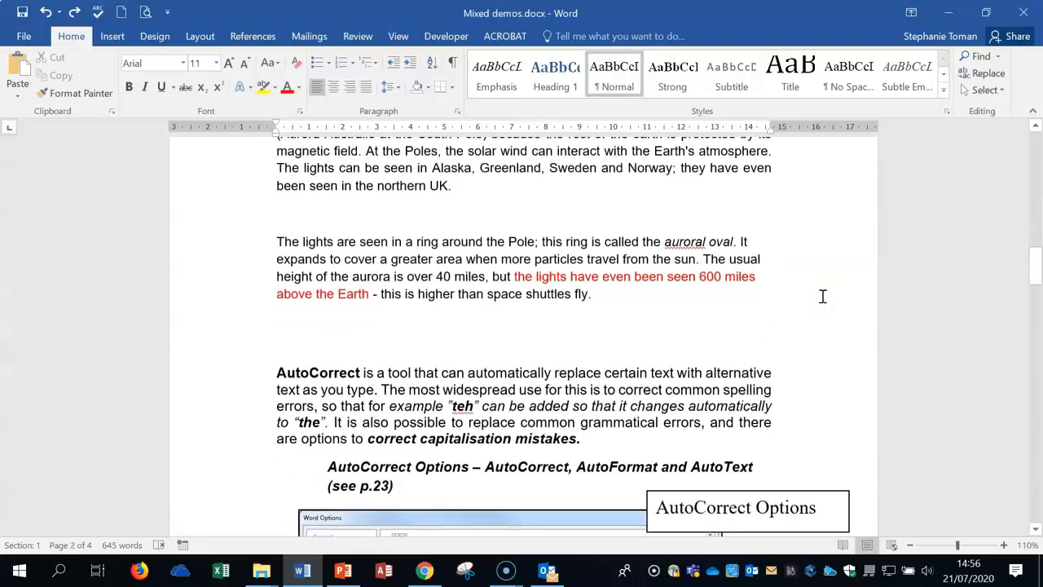
scroll(822, 297, down, 3)
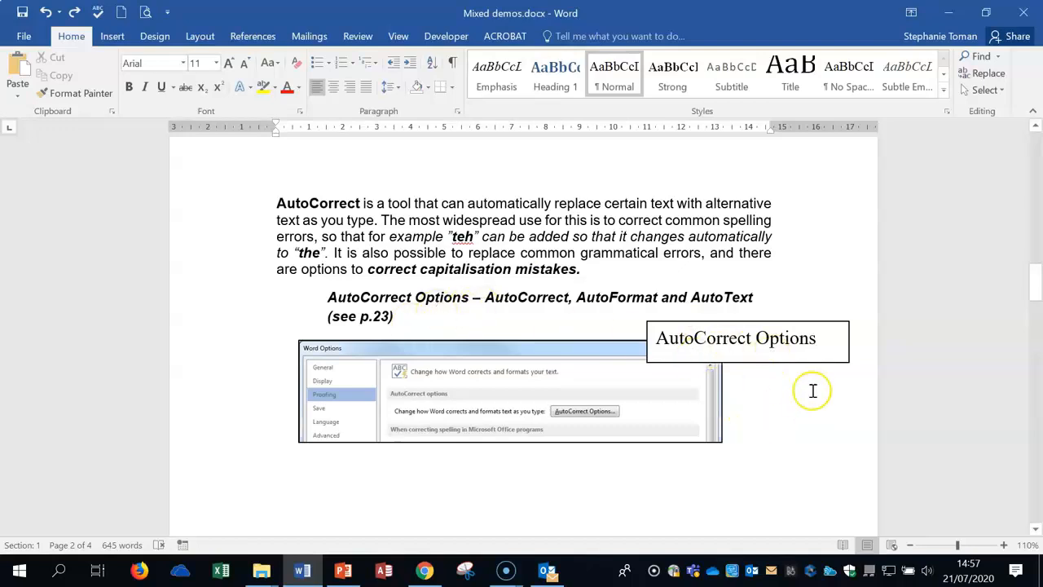
click(29, 37)
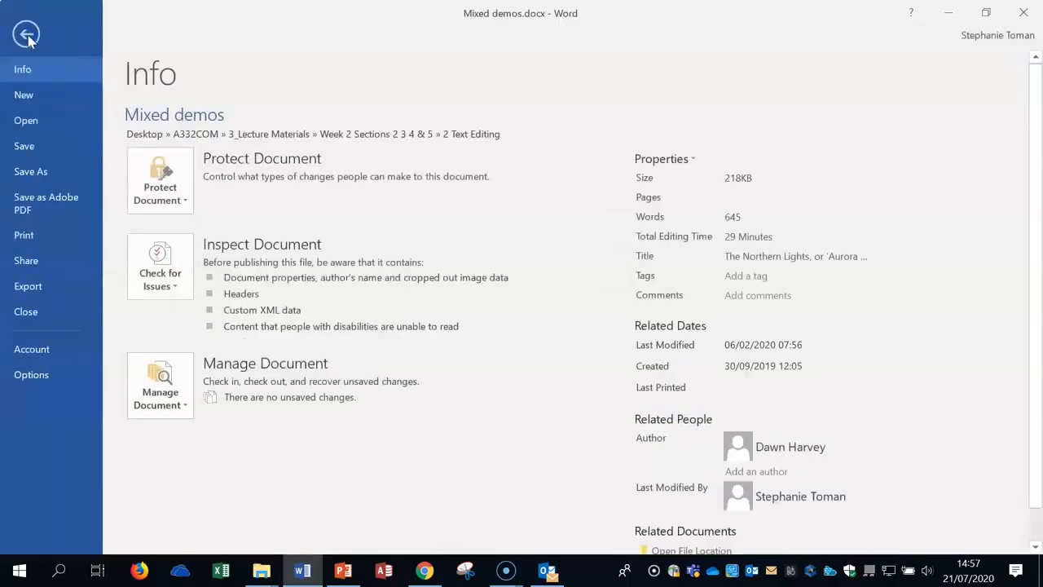
click(32, 375)
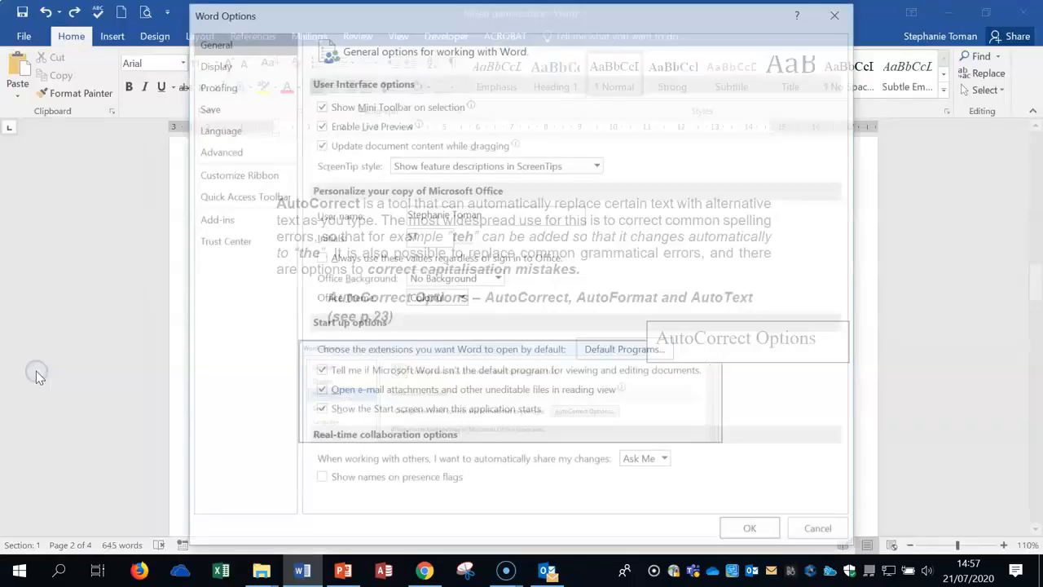
click(218, 88)
drag(398, 11, 409, 97)
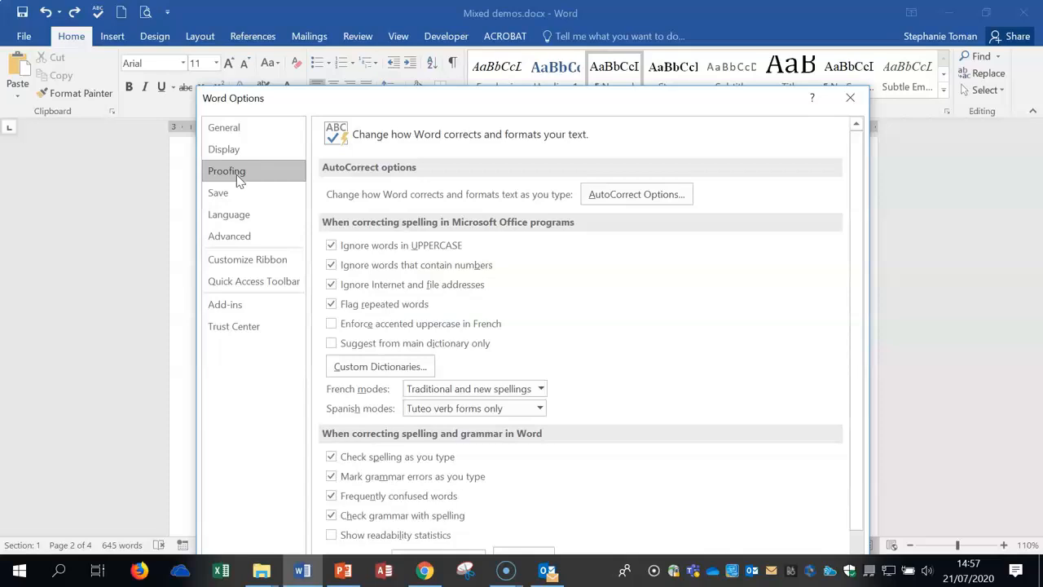
click(636, 196)
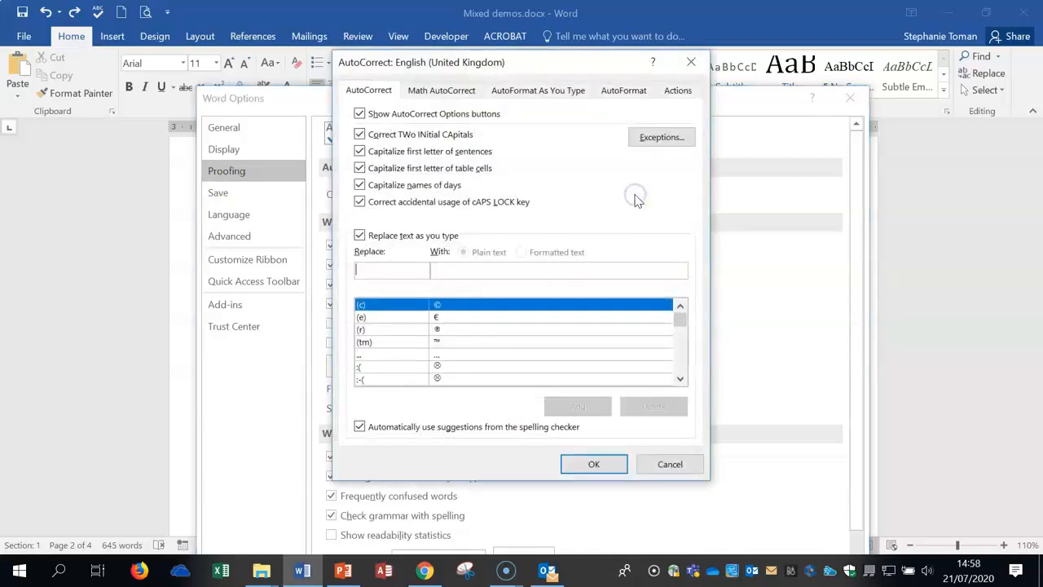
drag(515, 63, 517, 97)
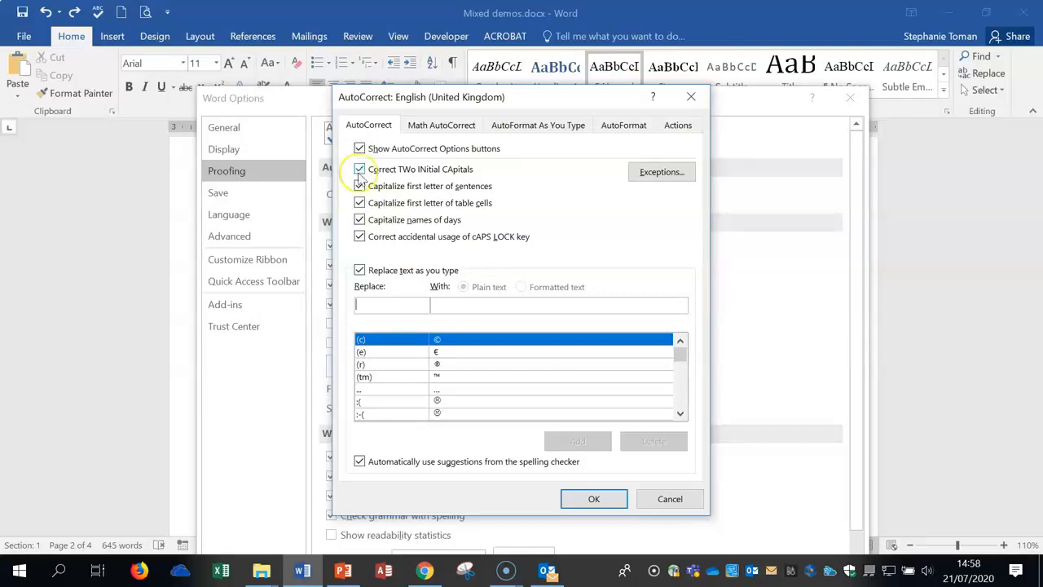
Toggle Correct TWo INitial CApitals and Capitalize first letter of sentences off and back on
click(360, 169)
click(360, 170)
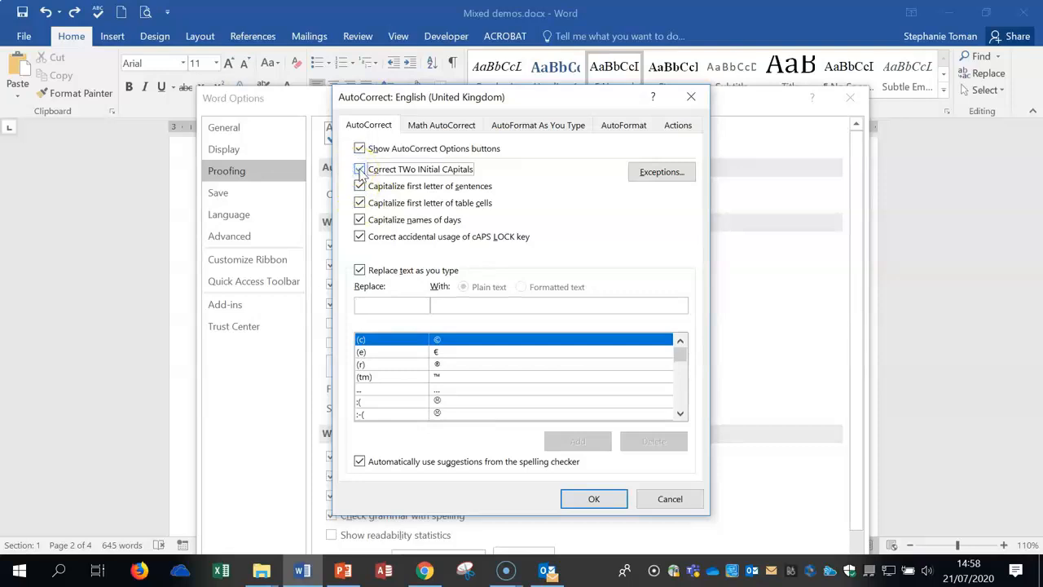
click(360, 171)
click(360, 171)
click(361, 187)
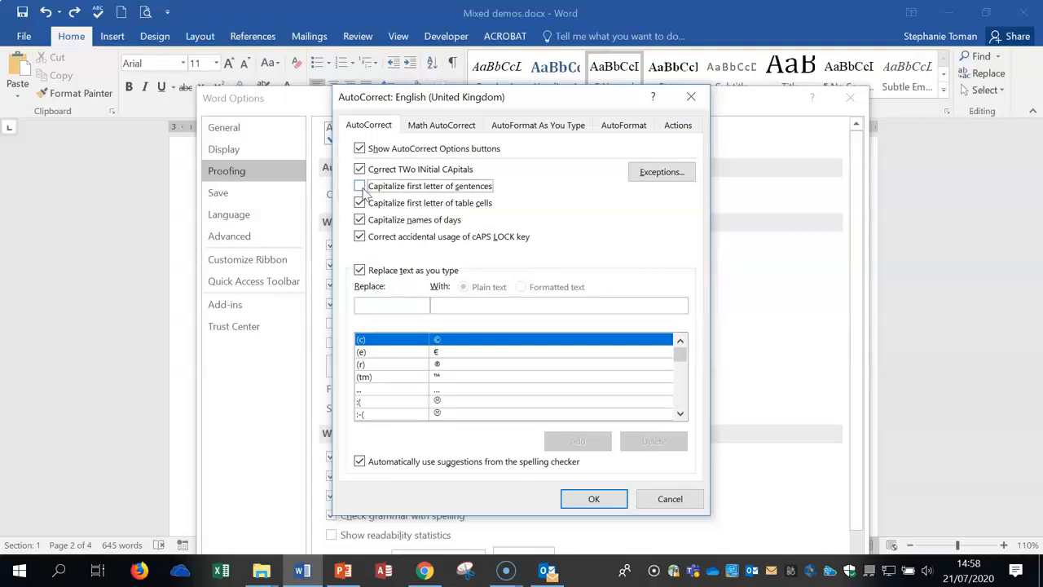
click(361, 186)
click(360, 169)
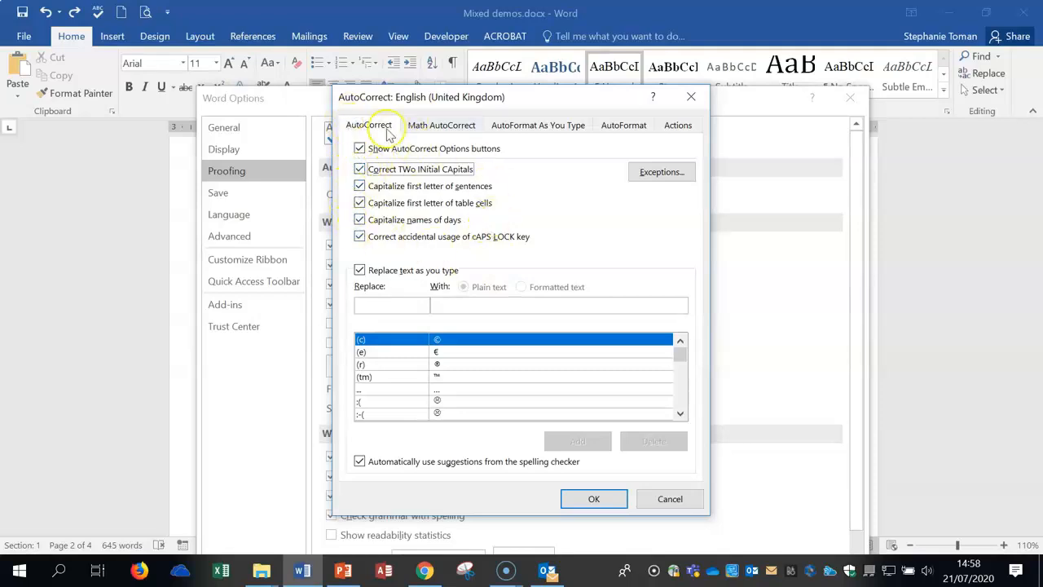
Add an AutoCorrect entry that replaces "color" with "colour" and confirm the AutoCorrect settings
click(363, 307)
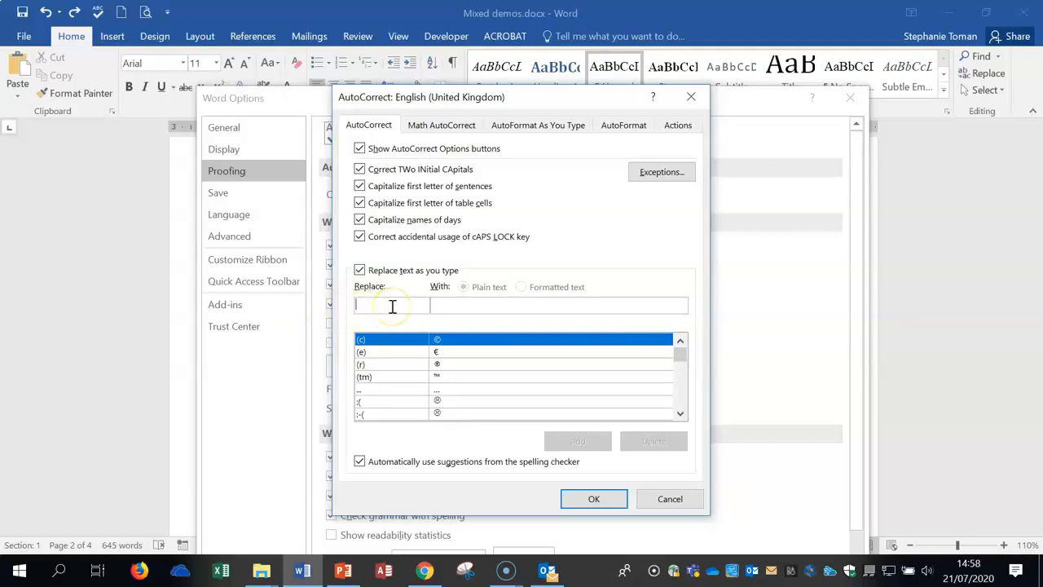
text(color)
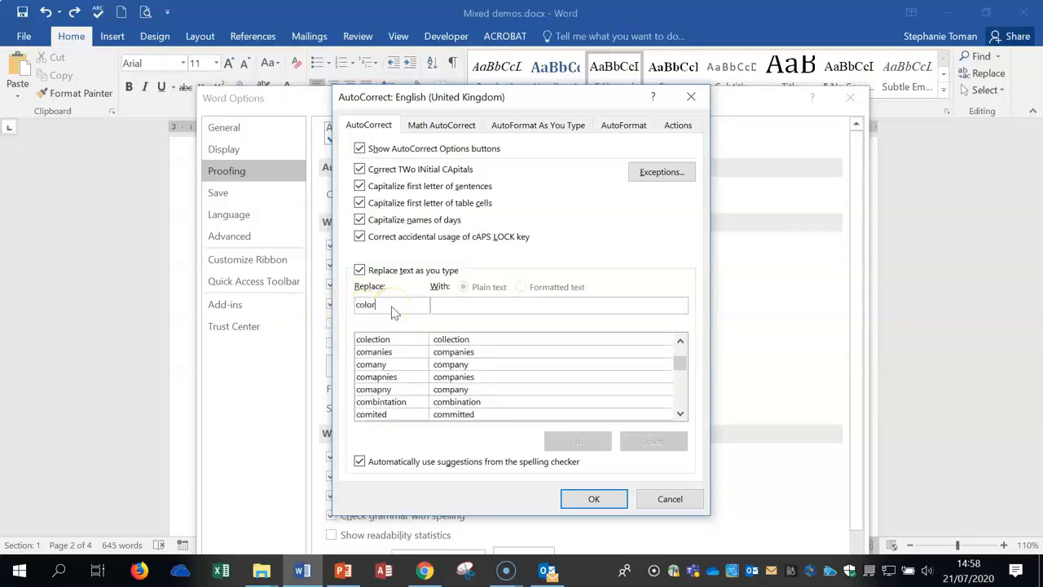
click(470, 312)
text(colour)
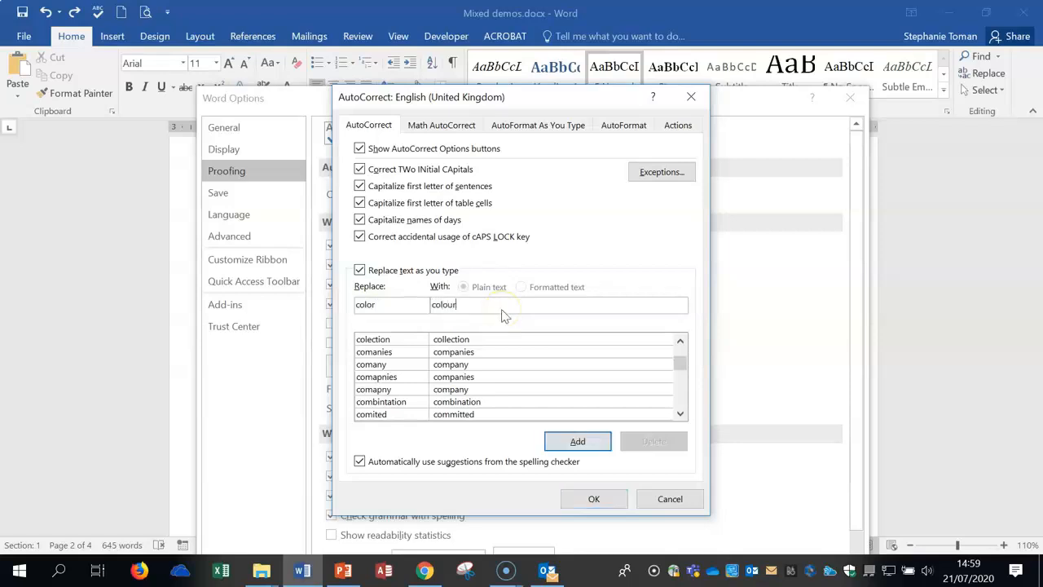
click(569, 451)
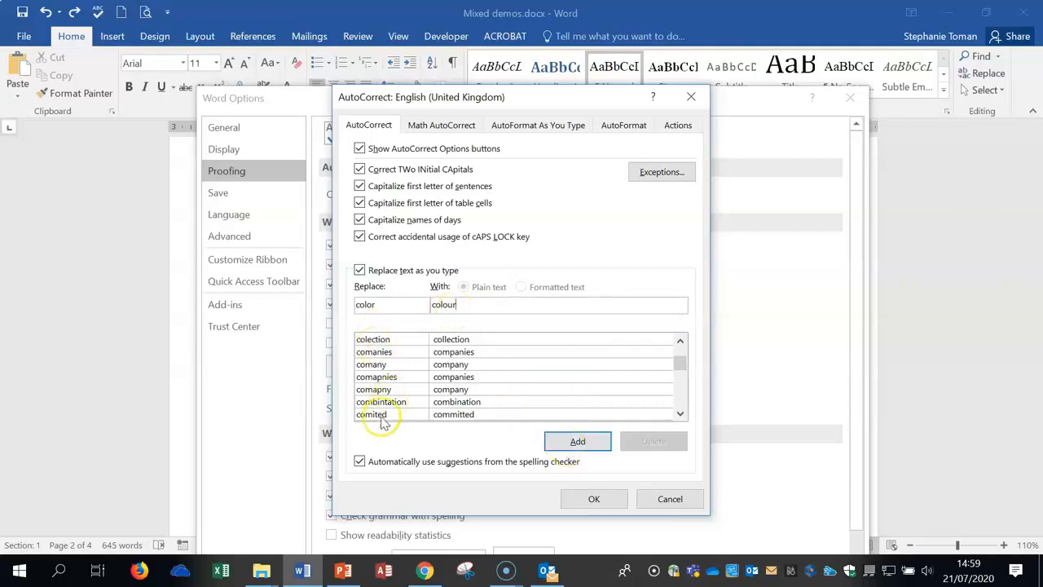
click(681, 414)
drag(681, 414, 683, 415)
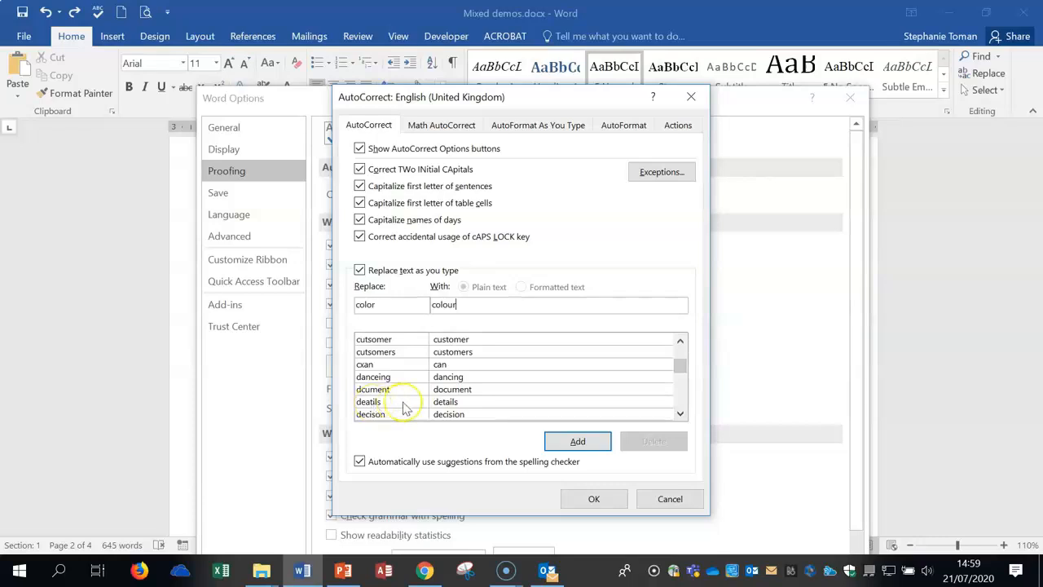
mouse_move(680, 367)
mouse_down()
mouse_move(685, 393)
mouse_move(687, 354)
mouse_move(682, 363)
mouse_up()
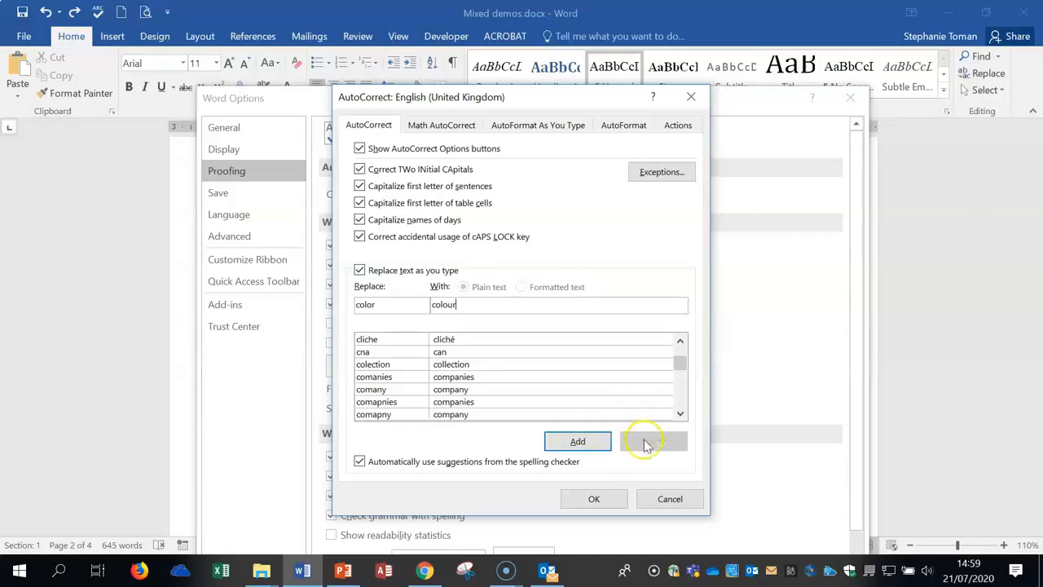
click(576, 444)
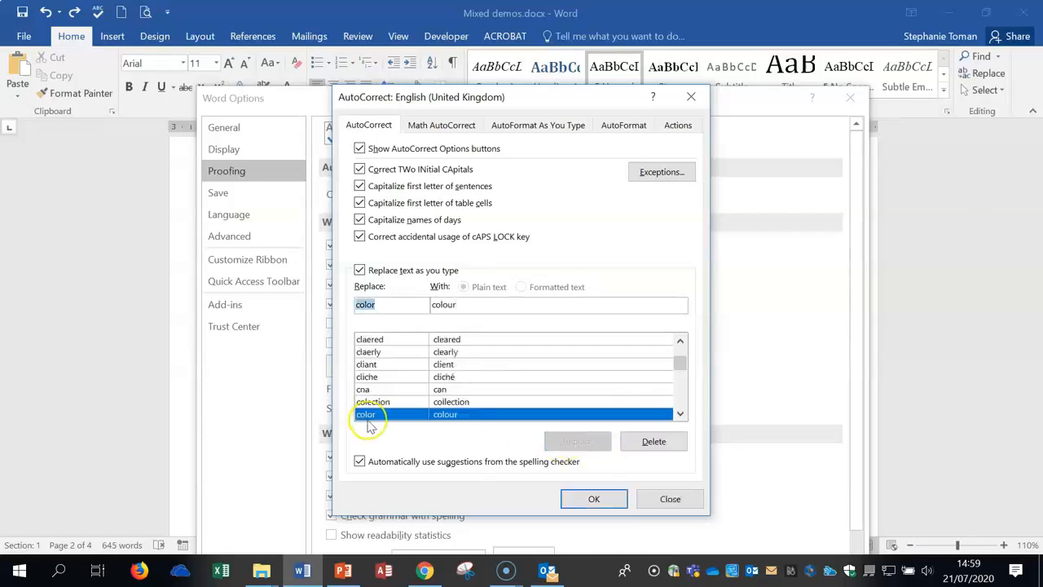
click(594, 499)
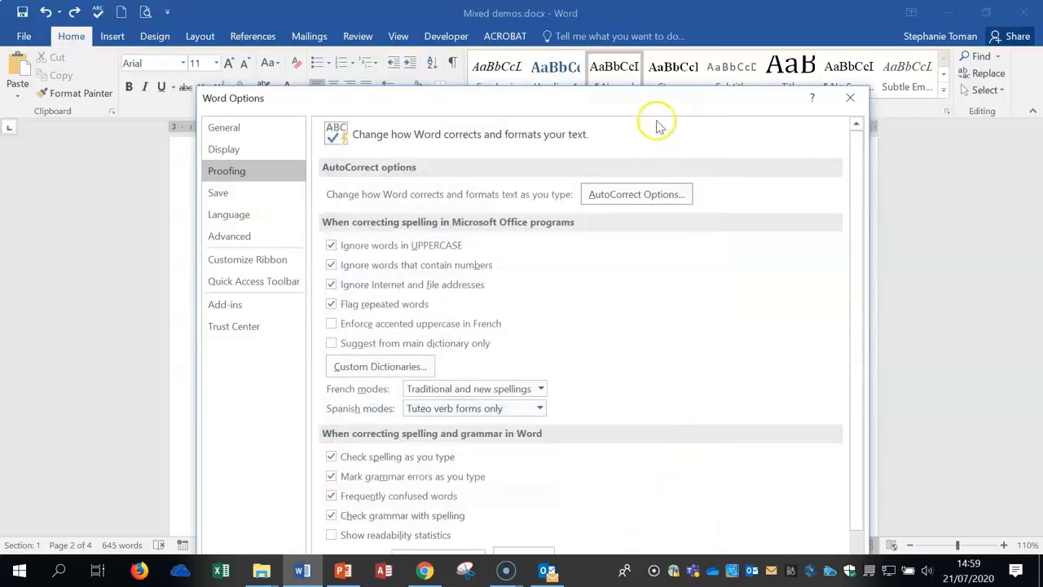
Toggle Automatic numbered lists off and back on in the AutoFormat As You Type settings and confirm
click(637, 200)
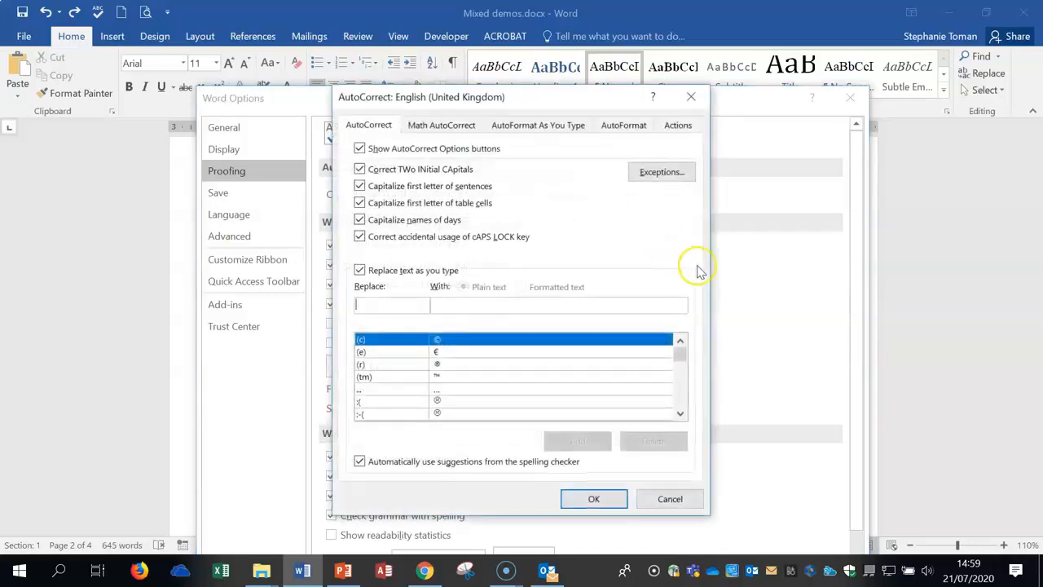
click(534, 133)
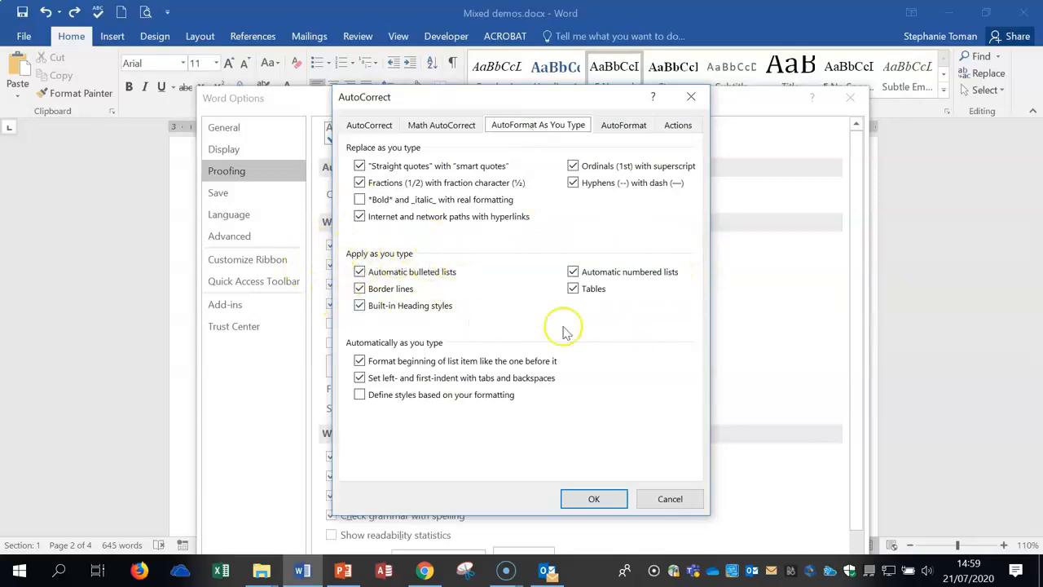
click(573, 272)
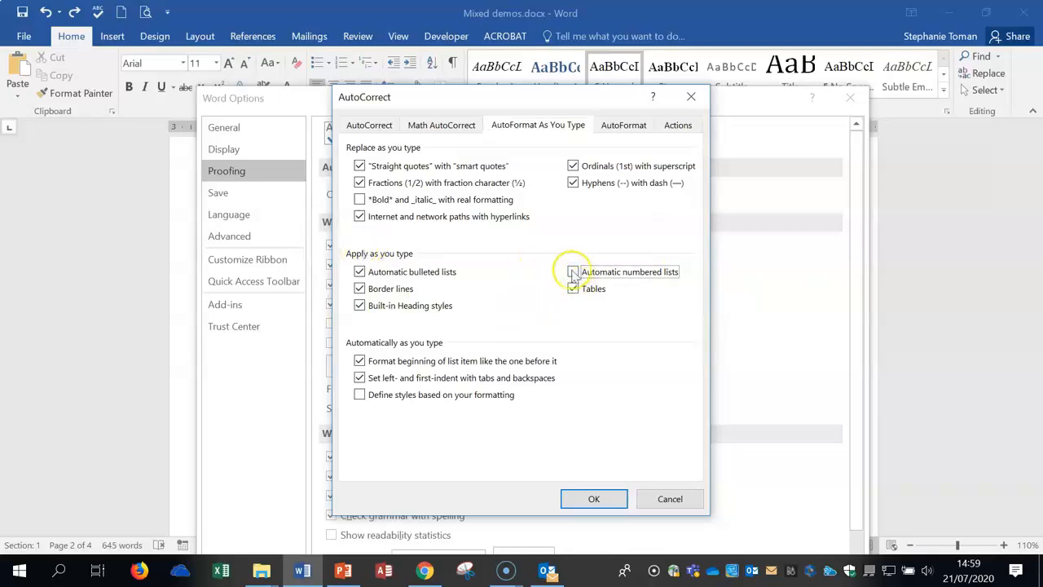
click(573, 273)
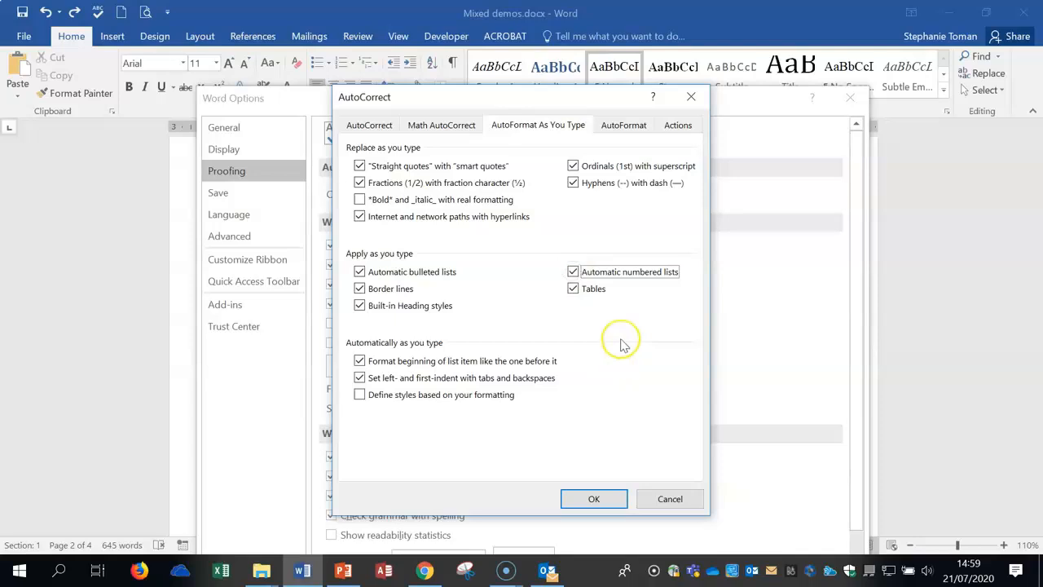
click(595, 499)
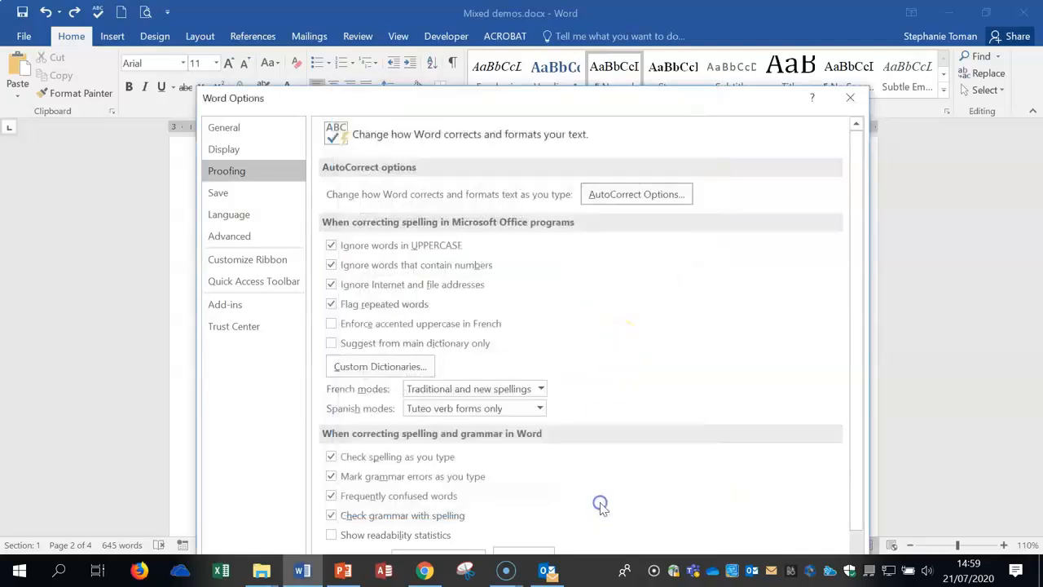
Confirm the Proofing settings and close the Word Options dialog
scroll(724, 419, down, 2)
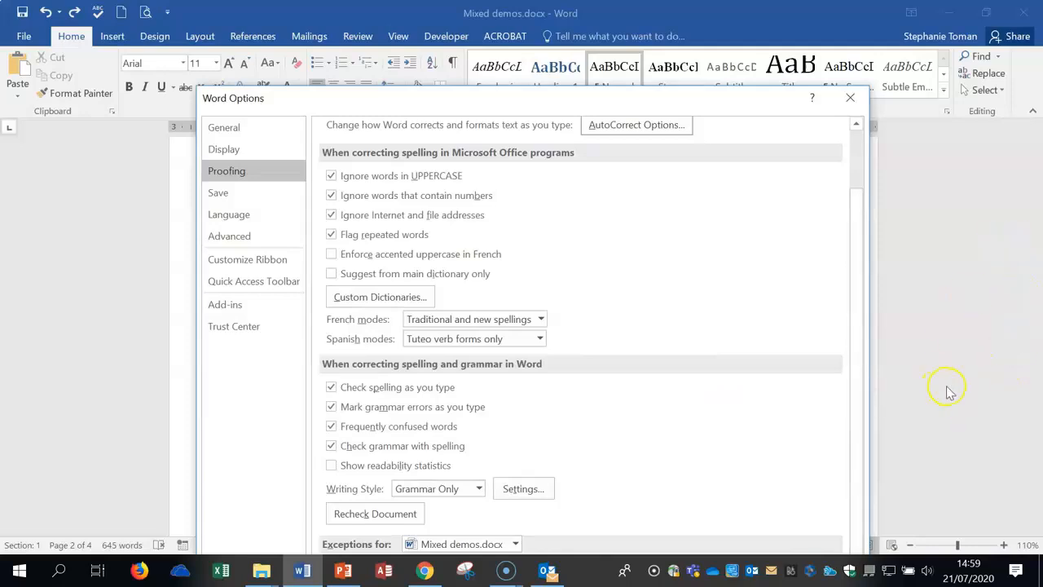
drag(720, 92, 747, 6)
click(791, 532)
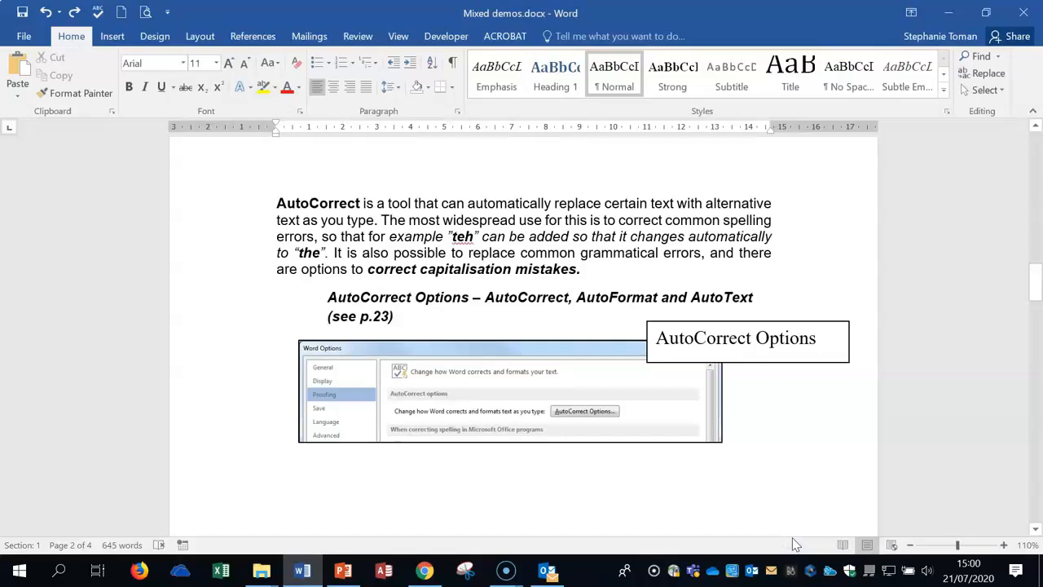
Examine the AutoCorrect and AutoFormat (As You Type) dialog pictures on page 3 of the document
click(795, 446)
scroll(793, 446, down, 8)
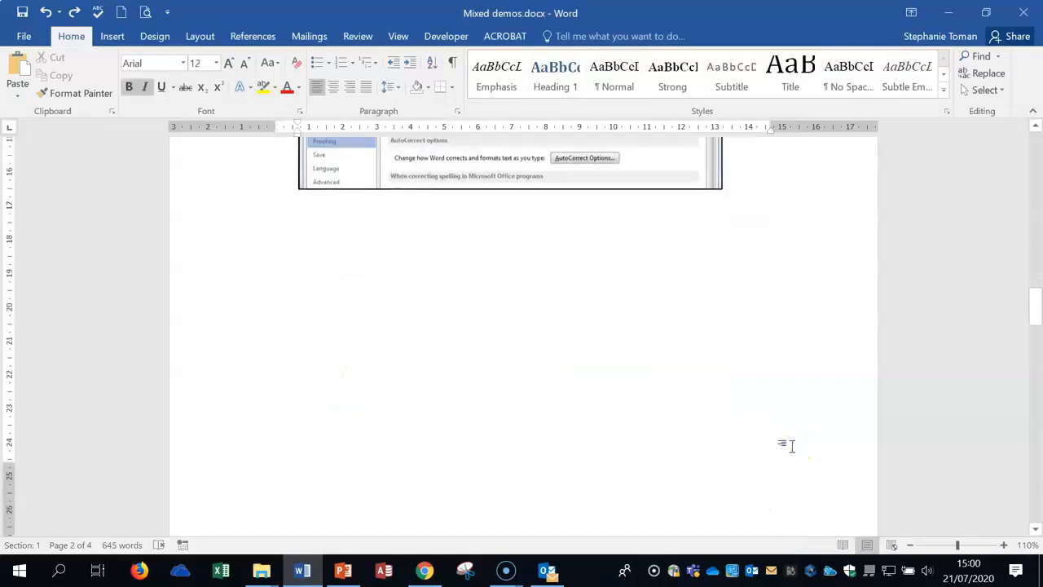
scroll(792, 446, down, 2)
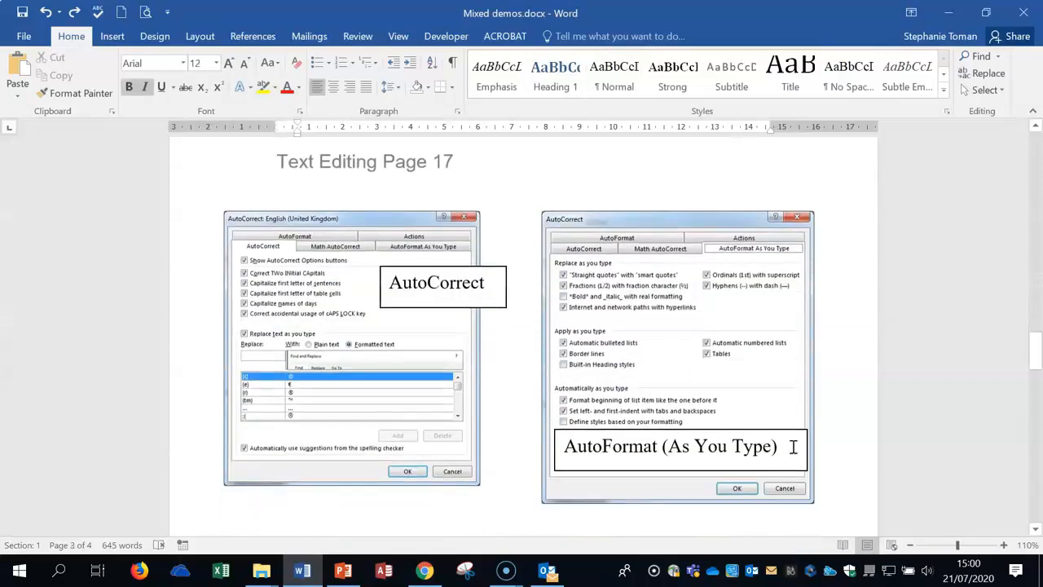
scroll(793, 446, down, 2)
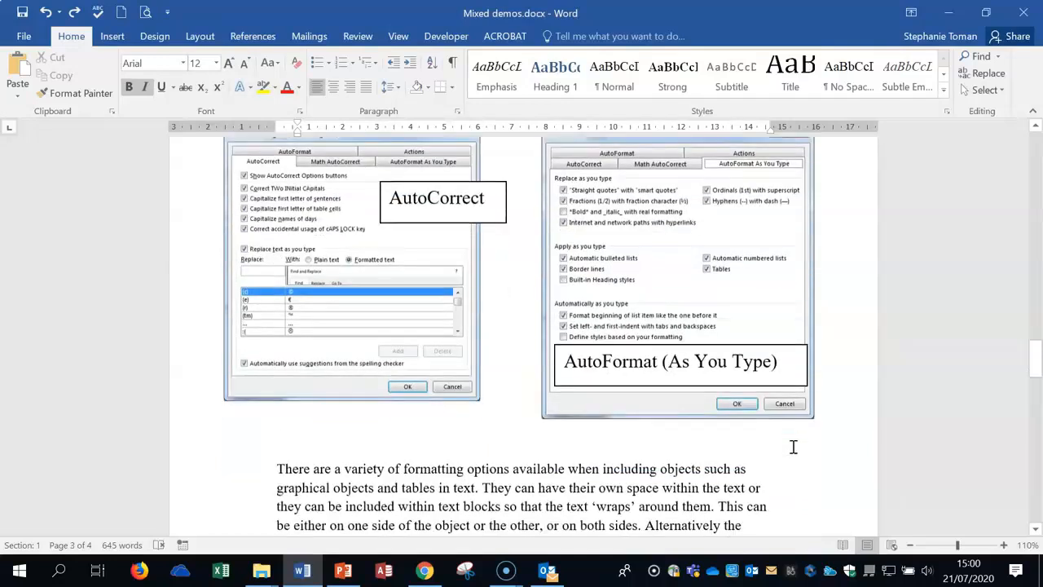
scroll(793, 447, down, 3)
scroll(793, 447, up, 5)
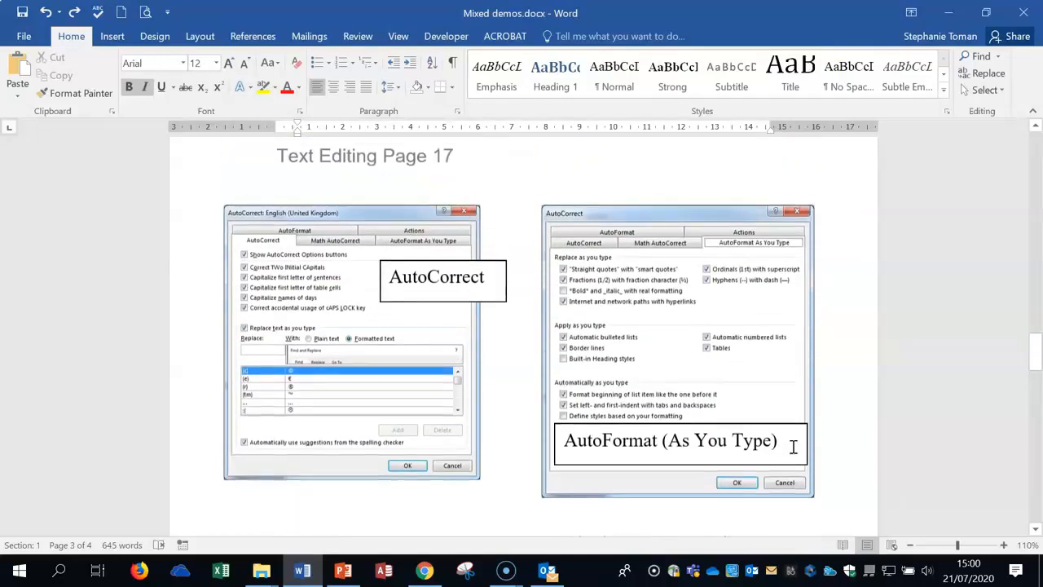